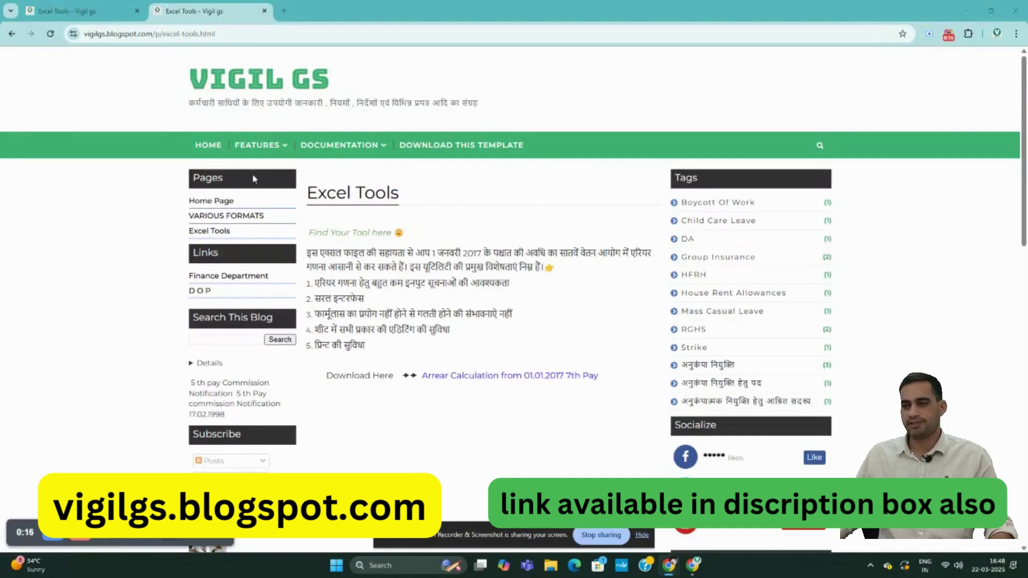
# - Download the 'Arrear Calculation from 01.01.2017 7th Pay' workbook from Excel Tools and open Arrear (9).xlsm
pyautogui.click(222, 234)
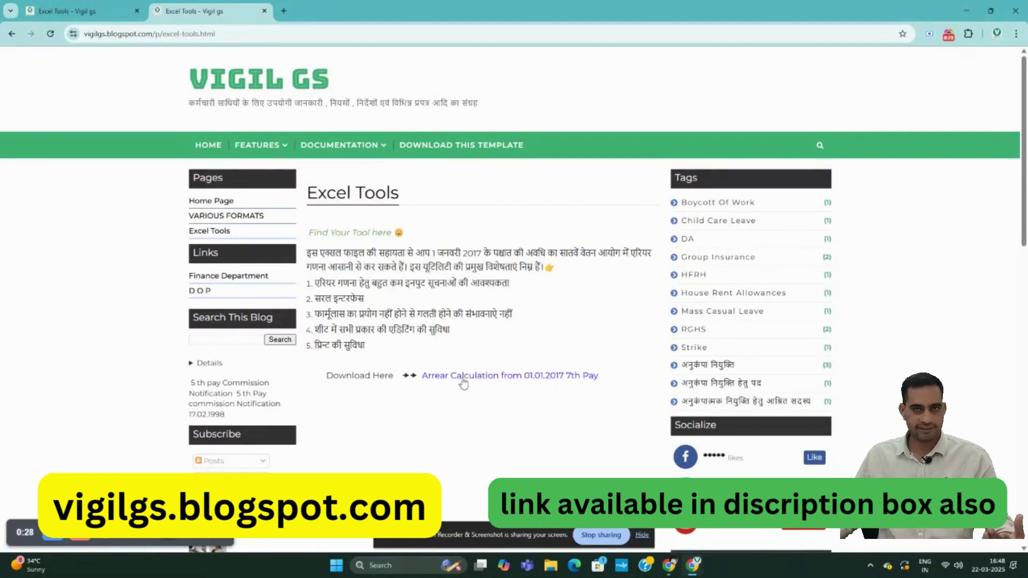
pyautogui.click(519, 377)
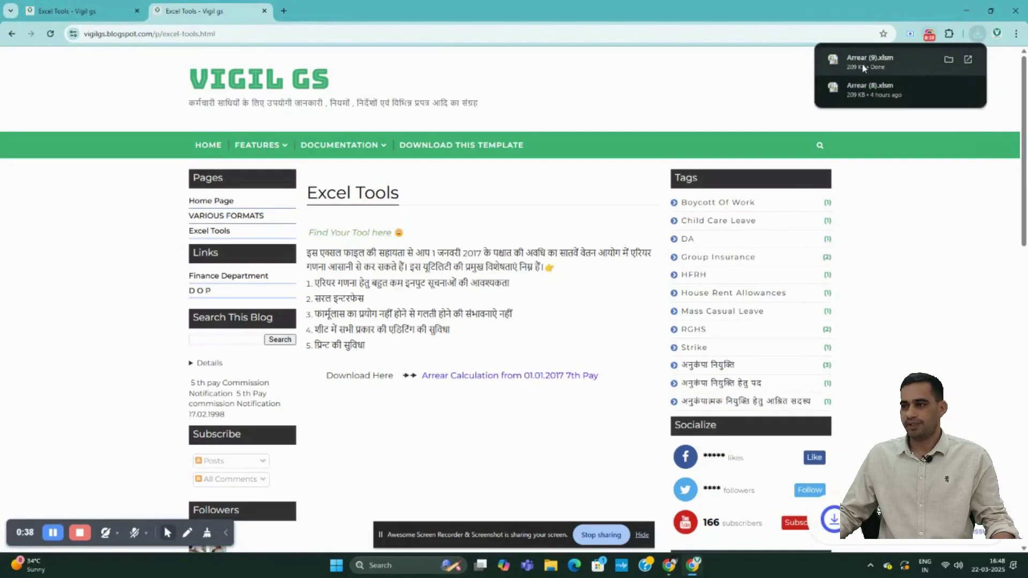
pyautogui.click(869, 60)
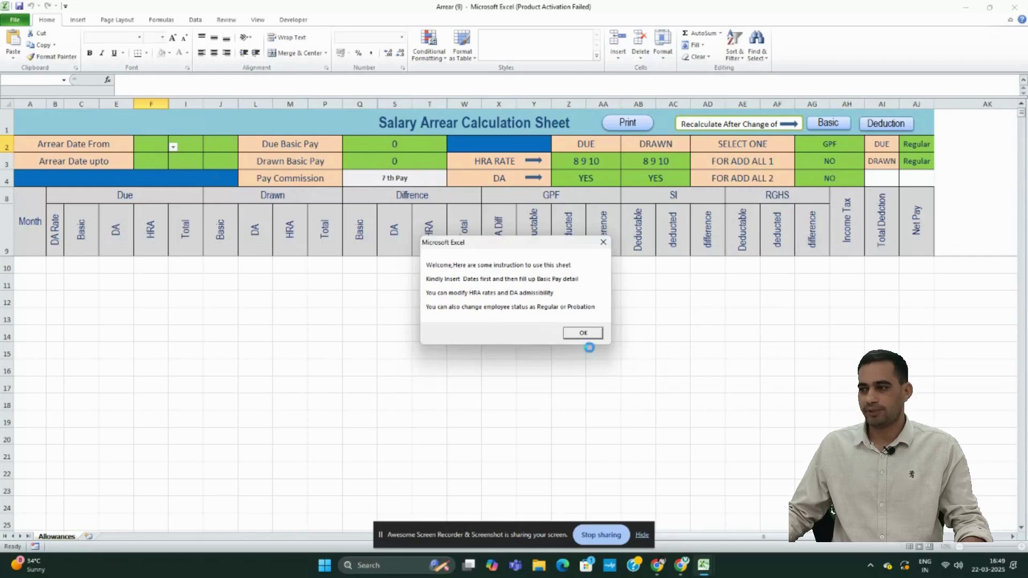
# - Dismiss the welcome instructions message and close the Office activation notice
pyautogui.click(583, 334)
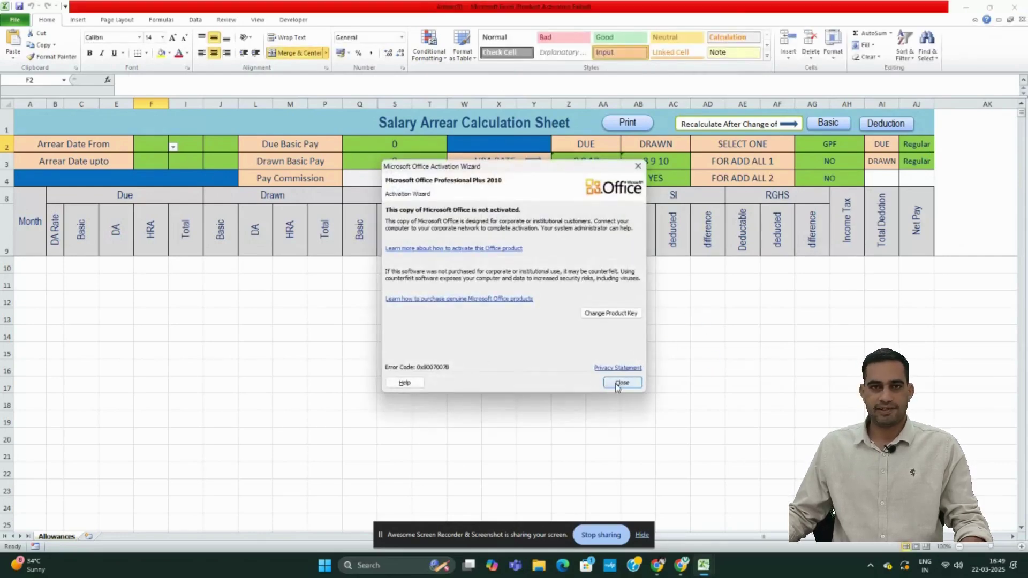
pyautogui.click(617, 383)
pyautogui.click(614, 382)
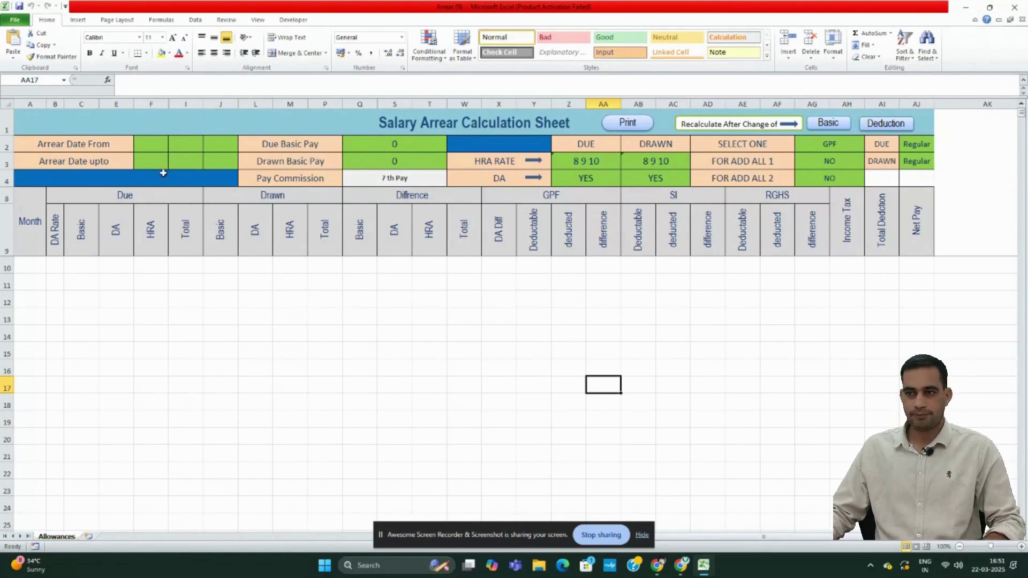
# - Set the arrear start date to 10 Jan 2024 using year 2024, month Jan, day 10
pyautogui.click(160, 144)
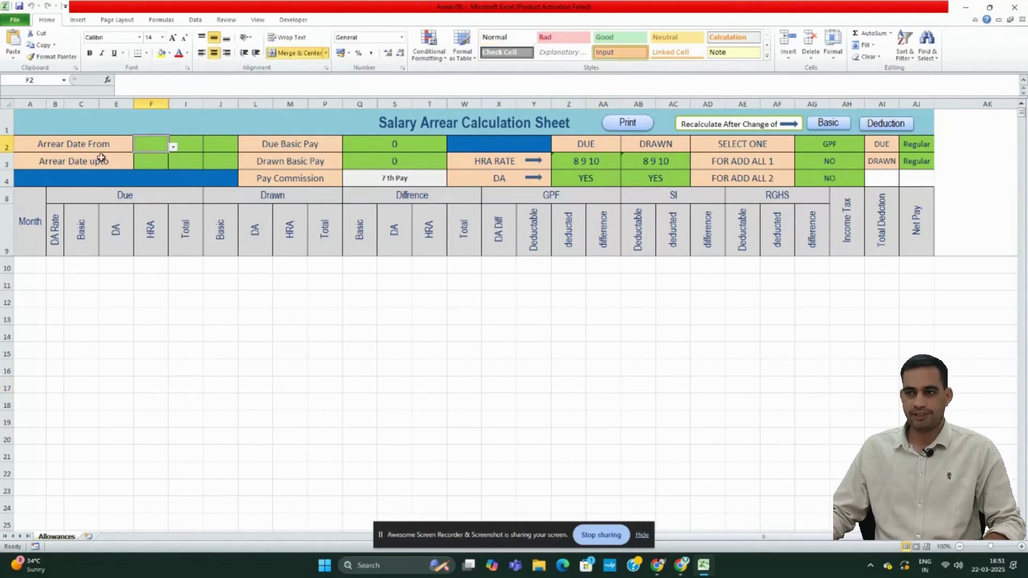
pyautogui.click(173, 147)
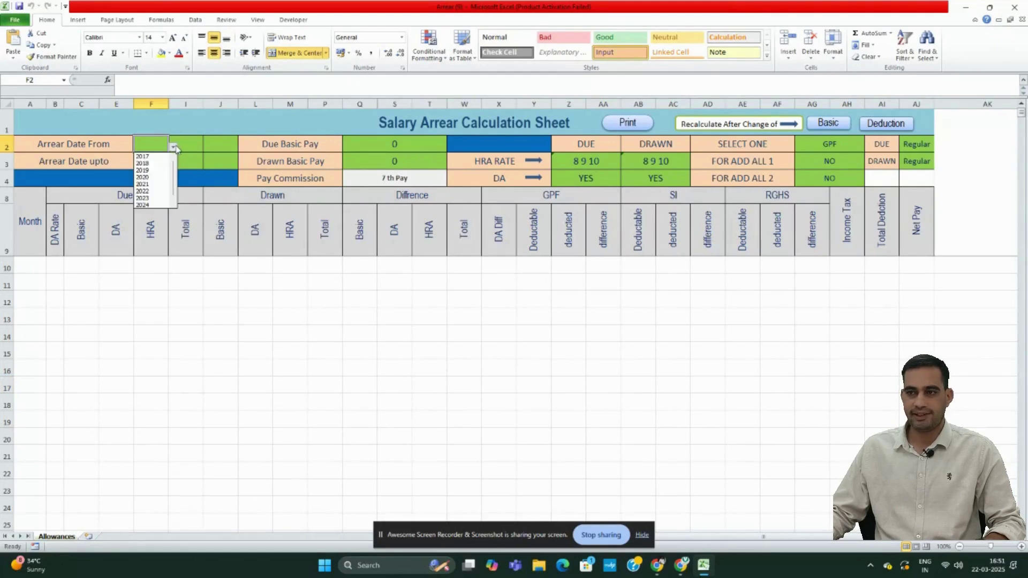
pyautogui.moveTo(173, 172); pyautogui.dragTo(173, 201)
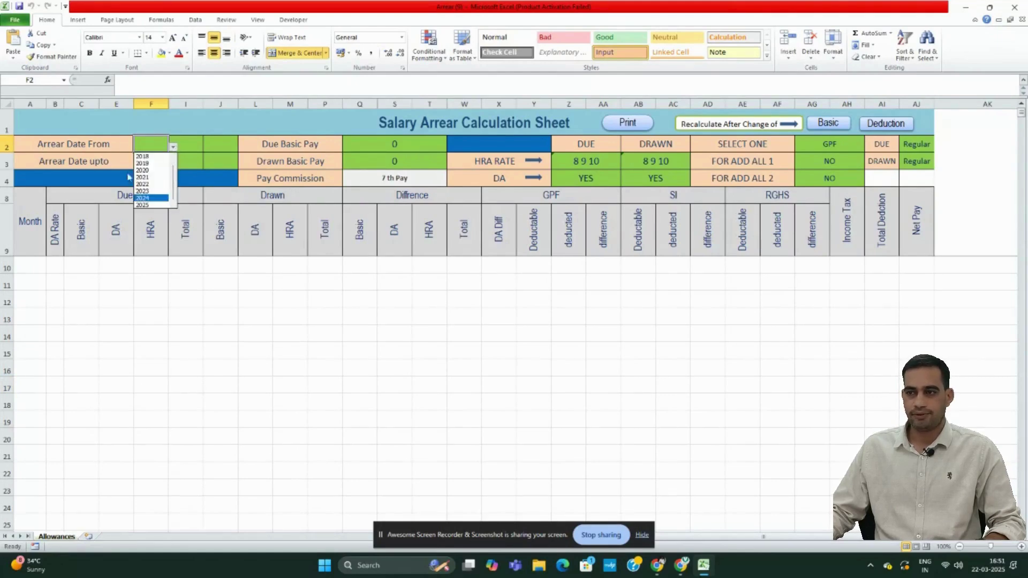
pyautogui.click(154, 198)
pyautogui.click(197, 147)
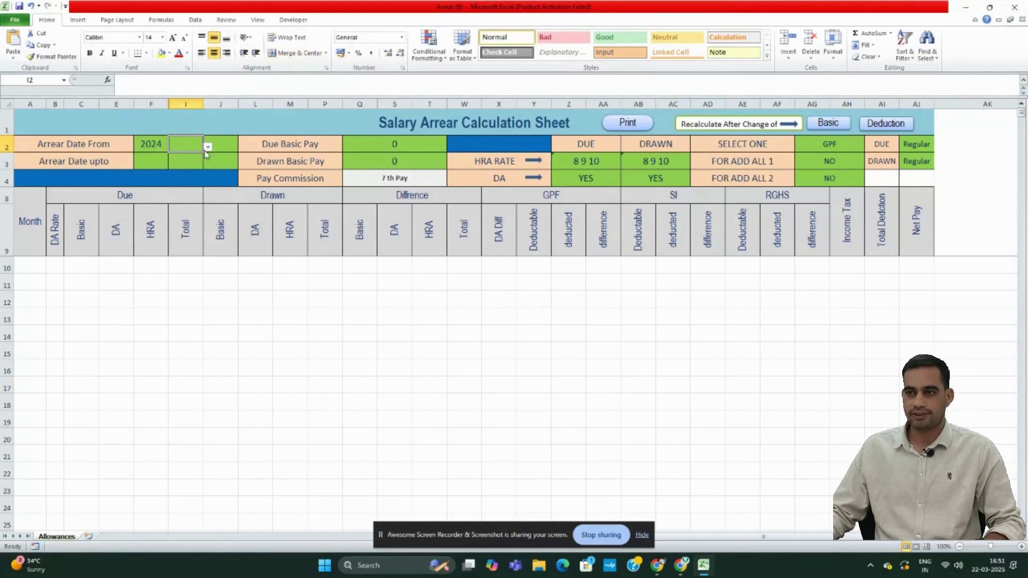
pyautogui.click(208, 147)
pyautogui.click(175, 156)
pyautogui.click(225, 144)
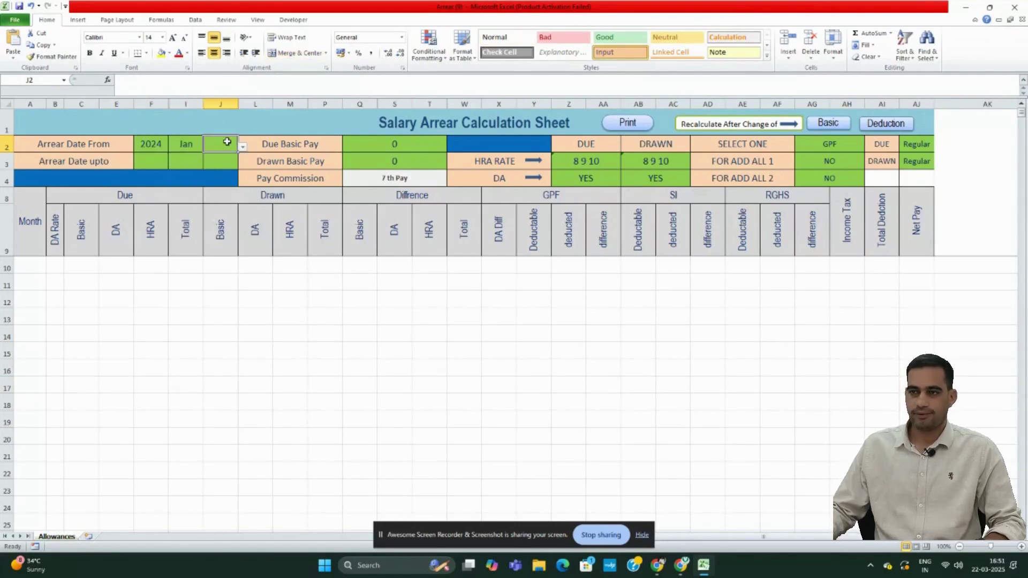
pyautogui.write('10')
pyautogui.press('Return')
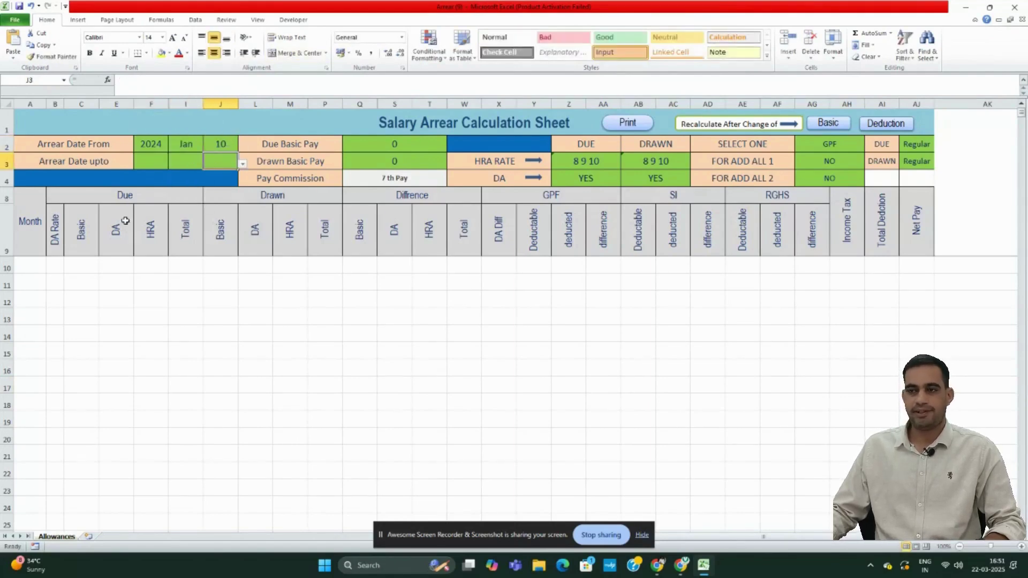
# - Set the end date to 31 Dec 2024 and review the Jan-24 to Dec-24 month list
pyautogui.click(161, 161)
pyautogui.click(173, 164)
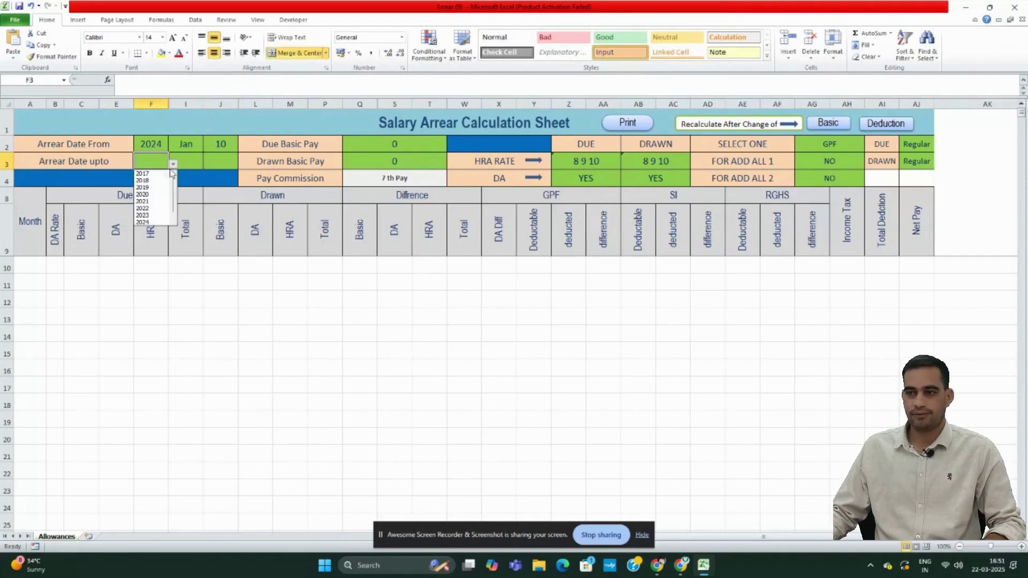
pyautogui.click(142, 222)
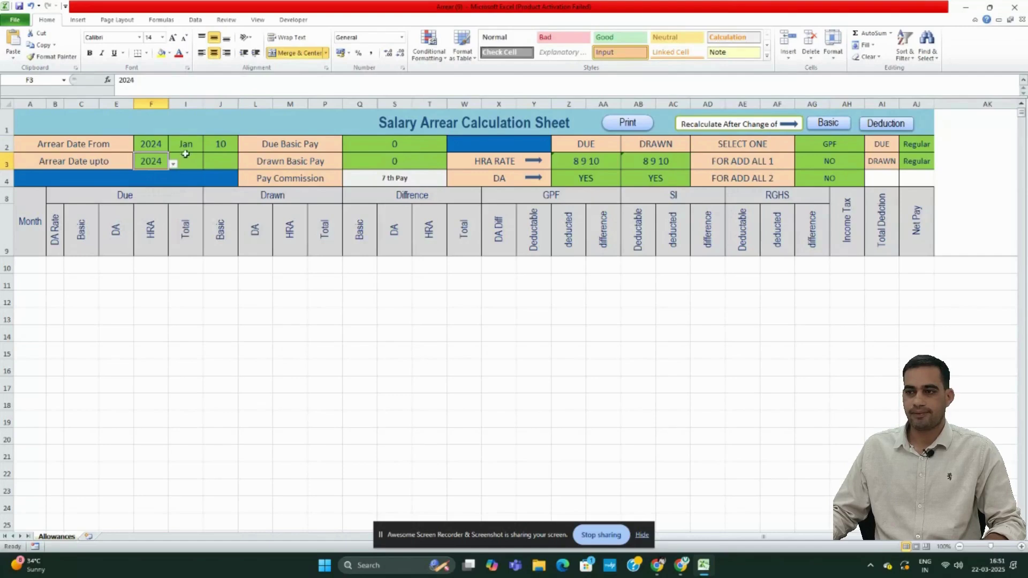
pyautogui.click(195, 161)
pyautogui.click(208, 164)
pyautogui.scroll(-2, 206, 222)
pyautogui.click(179, 222)
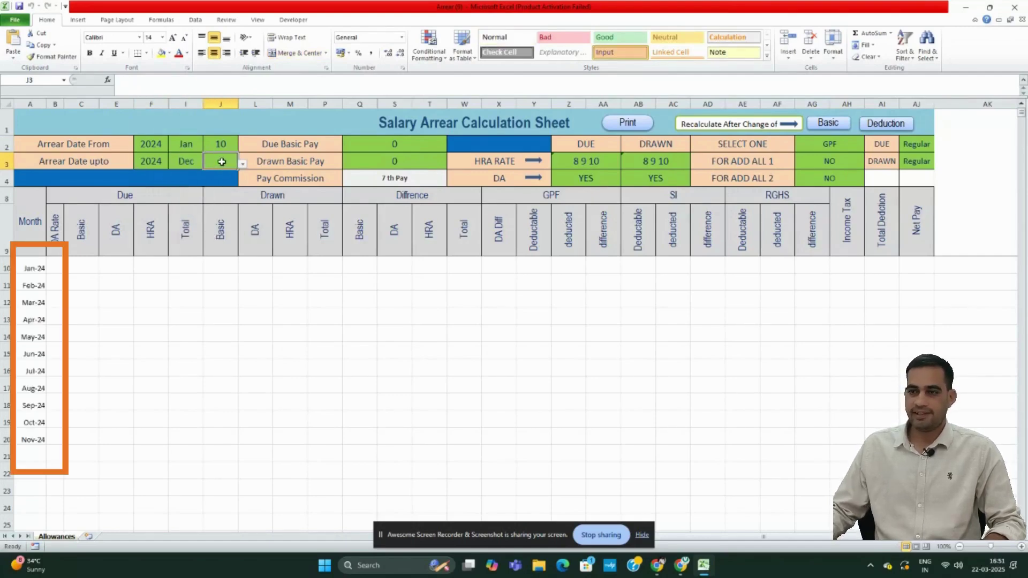
pyautogui.press('Return')
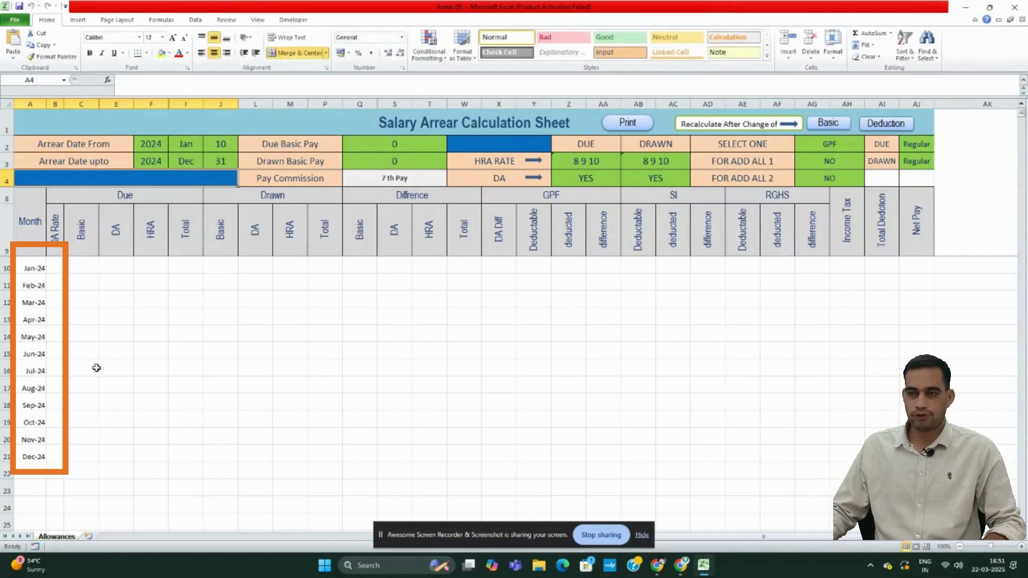
pyautogui.moveTo(32, 269); pyautogui.dragTo(32, 456)
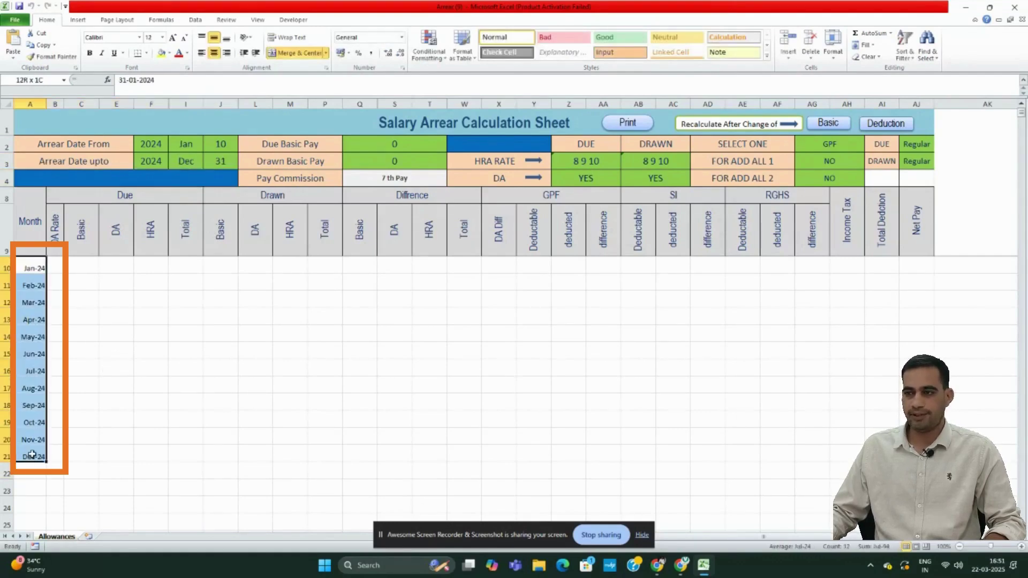
pyautogui.click(129, 367)
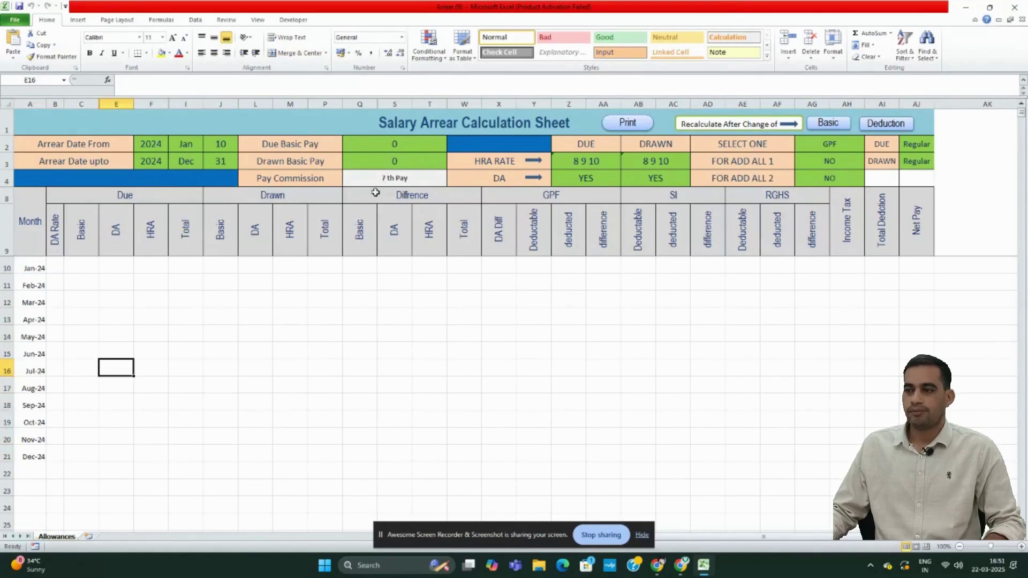
# - Enter due basic pay 47900 and drawn basic pay 45300, then check the 48929 total difference
pyautogui.click(382, 143)
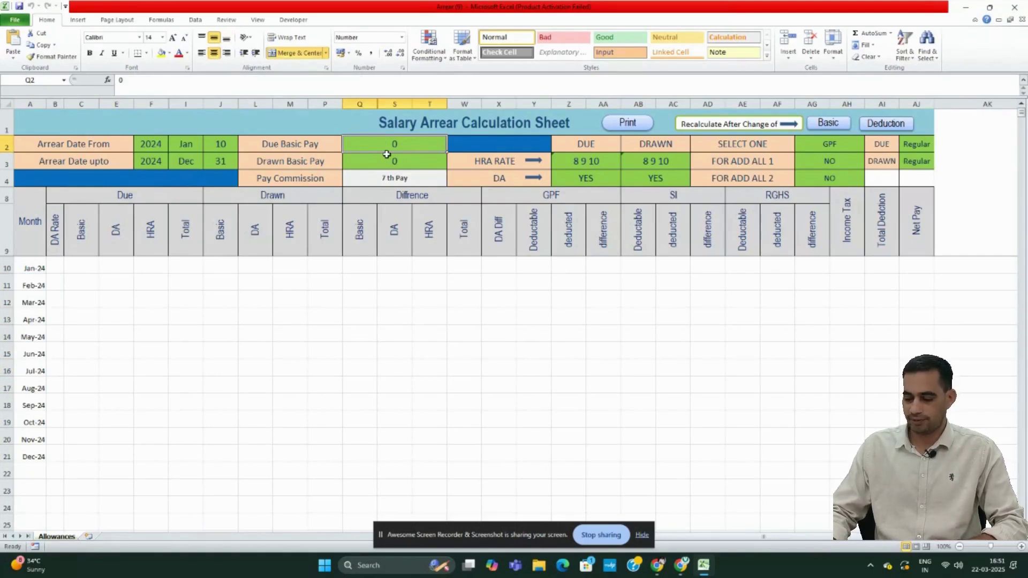
pyautogui.write('479')
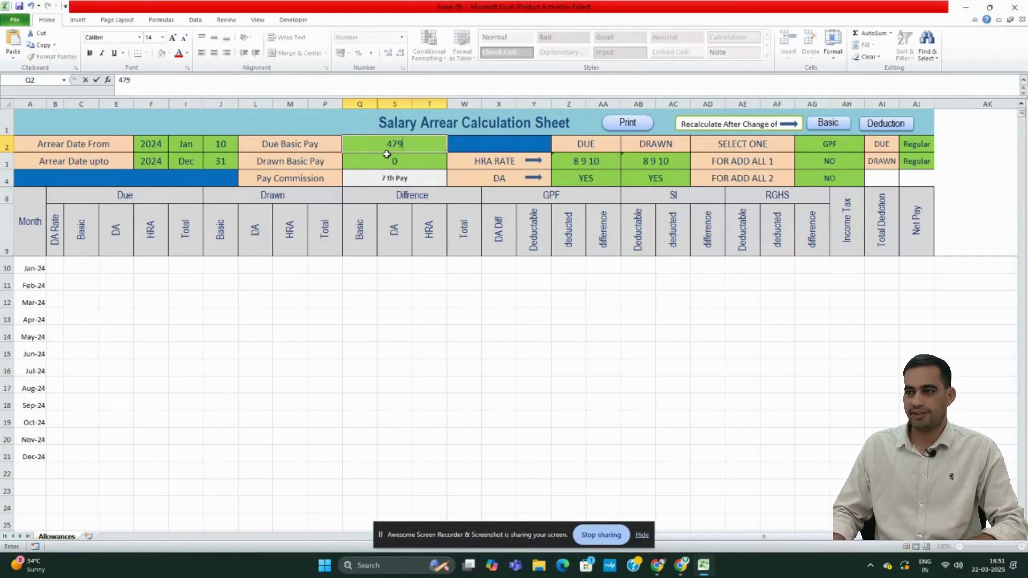
pyautogui.write('00')
pyautogui.press('Return')
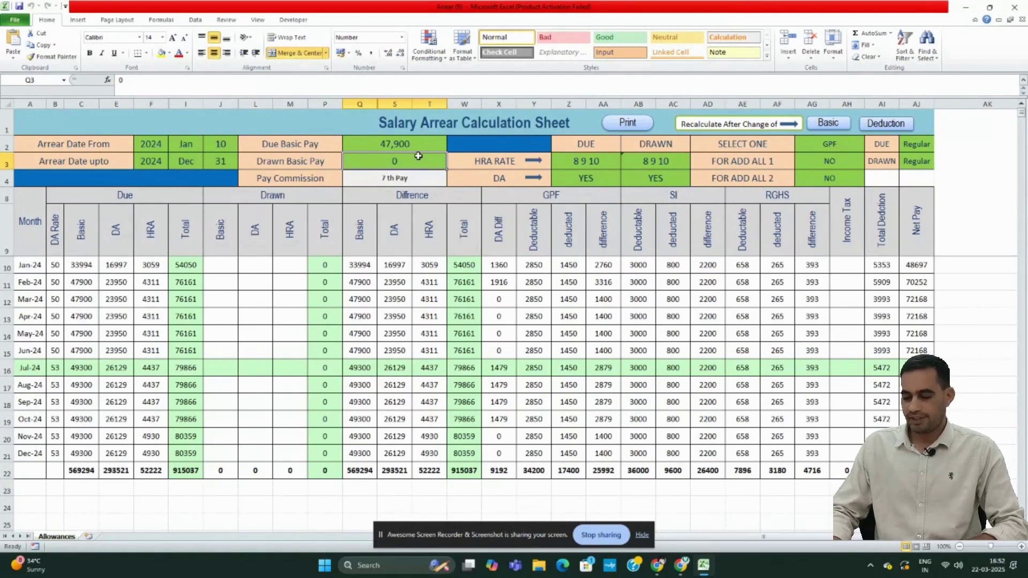
pyautogui.write('45300')
pyautogui.press('Return')
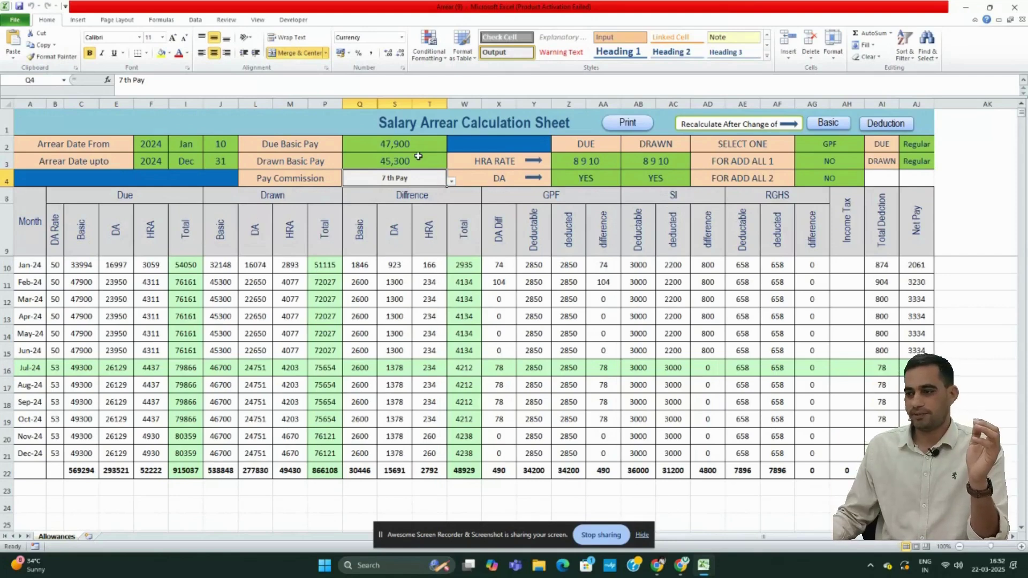
pyautogui.click(474, 477)
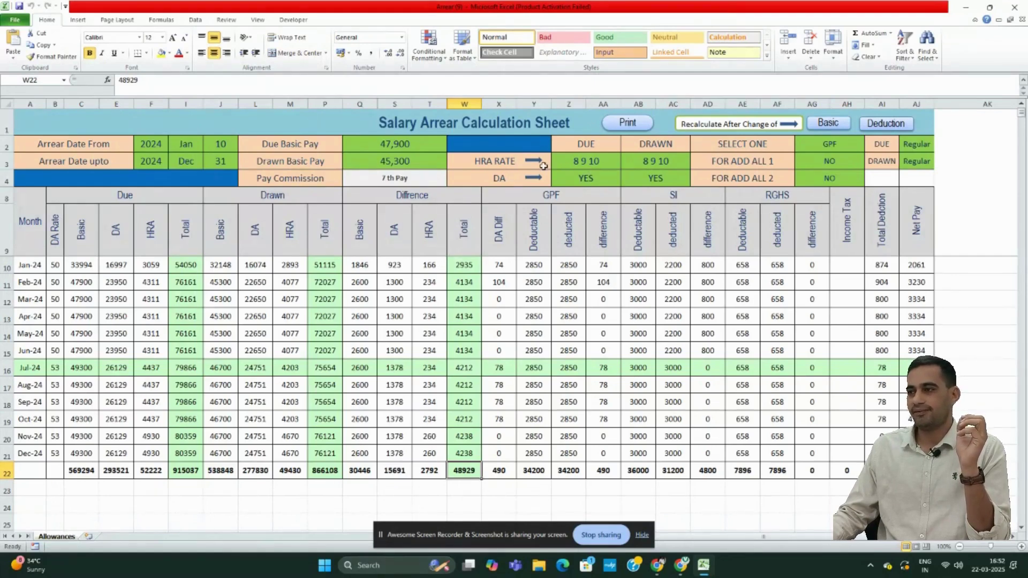
# - Switch the HRA rate to 16 18 20 and check the recalculated yearly HRA due total
pyautogui.click(593, 162)
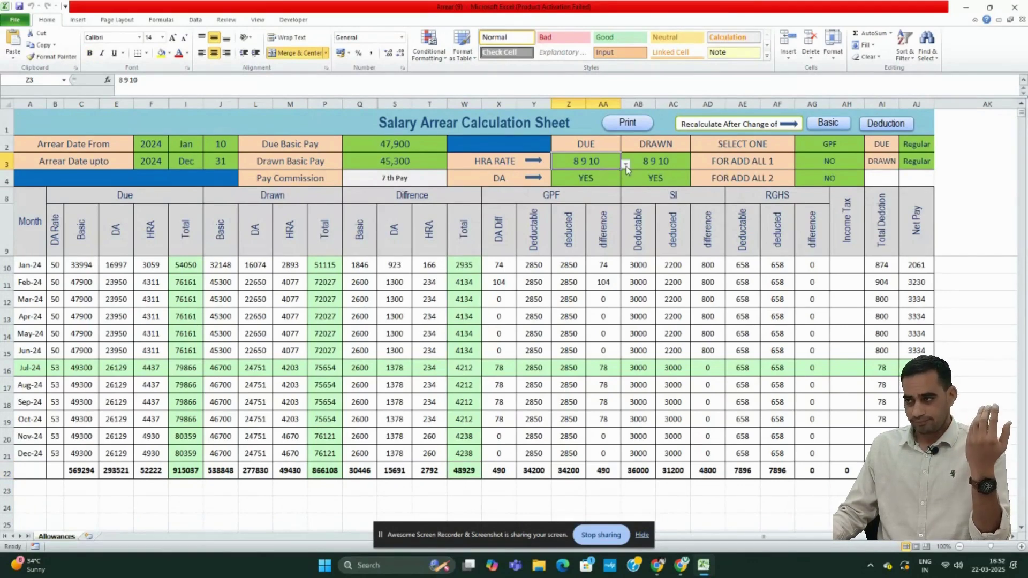
pyautogui.click(626, 166)
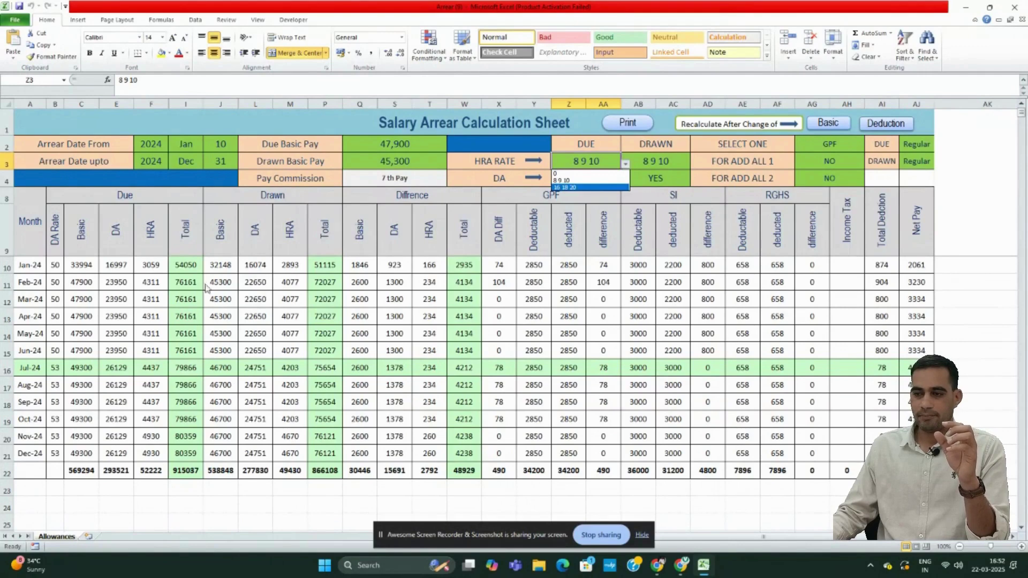
pyautogui.click(153, 475)
pyautogui.click(153, 474)
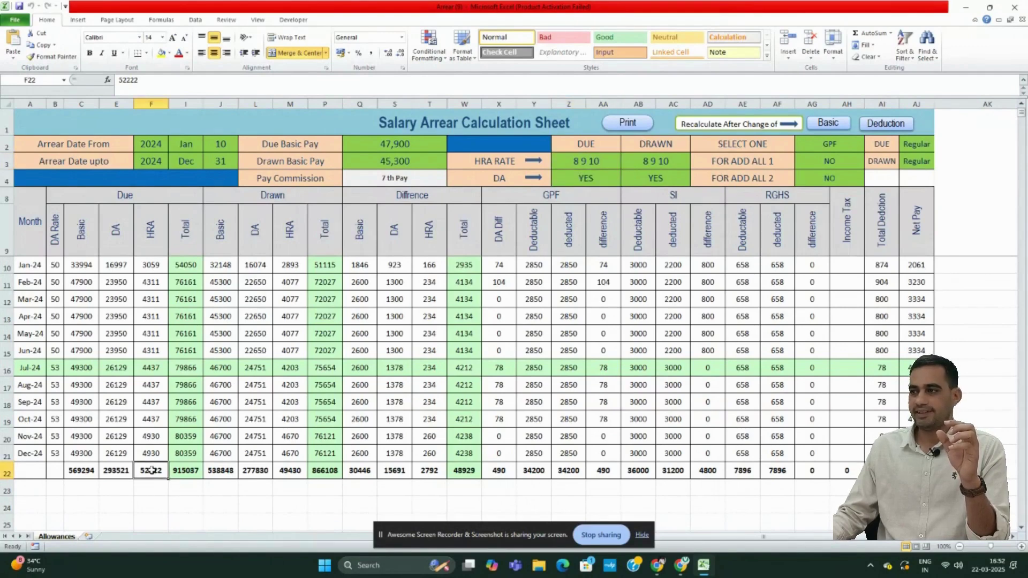
pyautogui.click(587, 162)
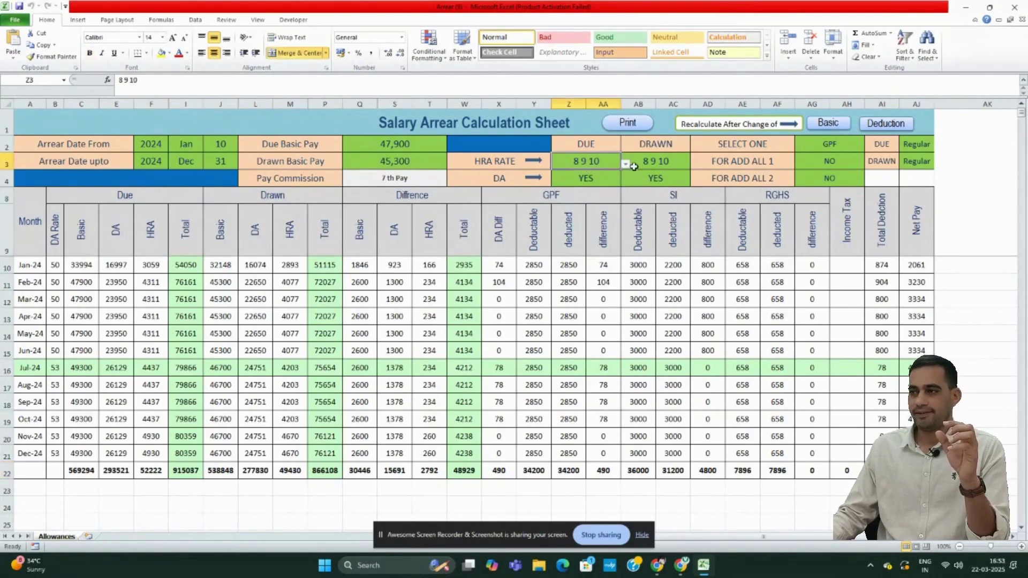
pyautogui.click(626, 165)
pyautogui.click(605, 188)
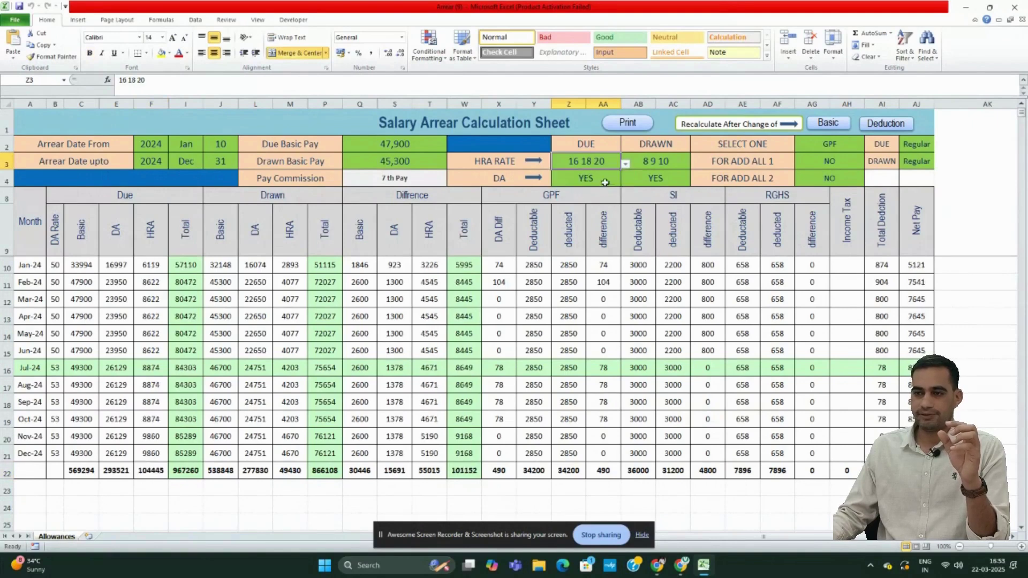
pyautogui.click(152, 471)
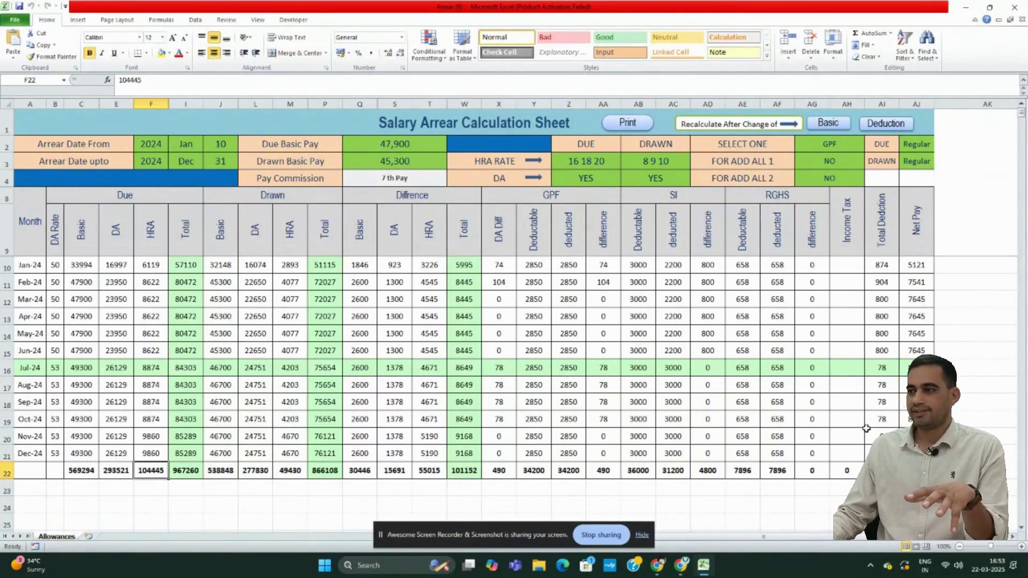
# - Set due DA to NO, review the zeroed DA values, and set the HRA rate to 0
pyautogui.click(601, 176)
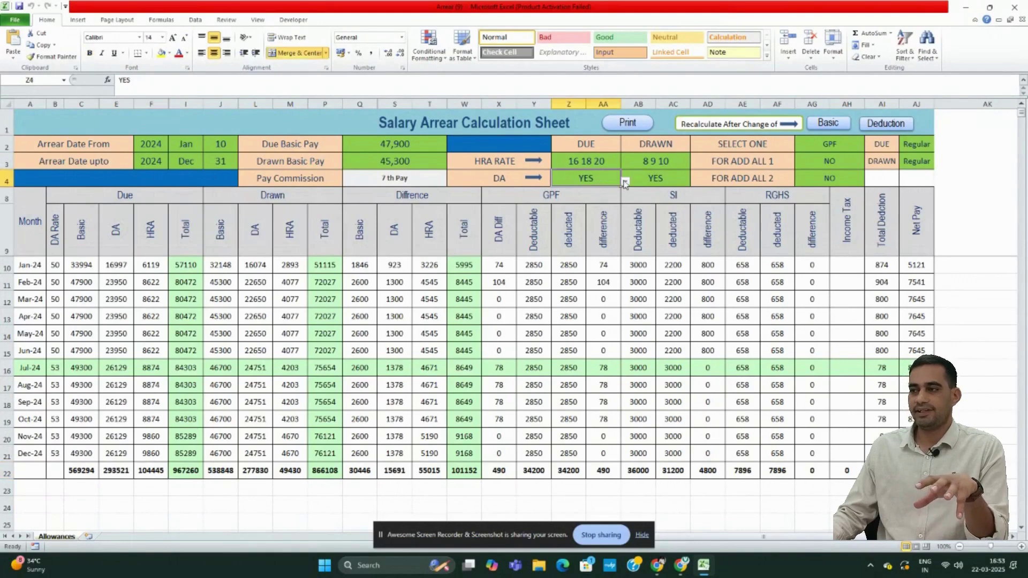
pyautogui.click(625, 182)
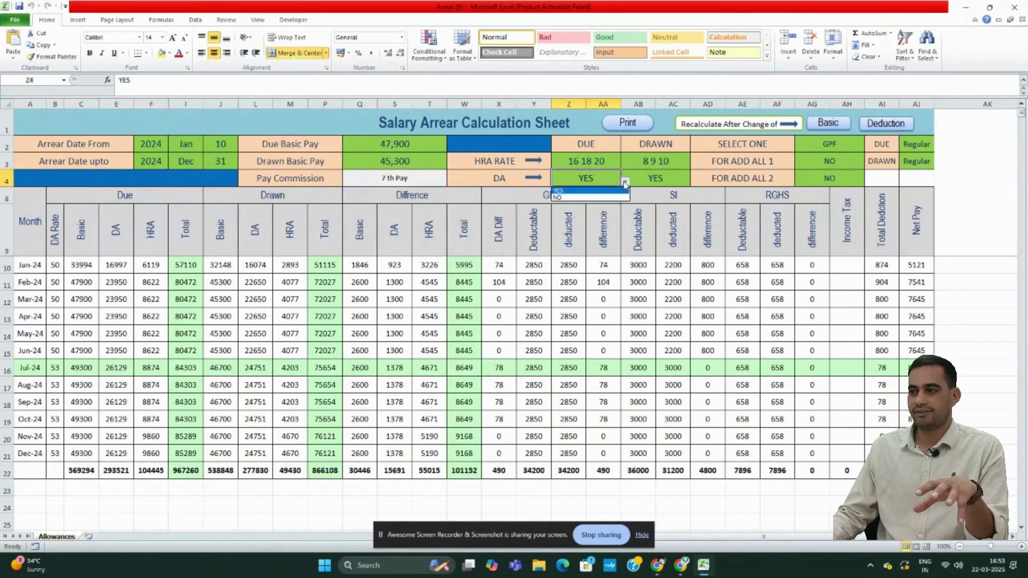
pyautogui.click(600, 198)
pyautogui.click(114, 265)
pyautogui.moveTo(114, 265); pyautogui.dragTo(113, 478)
pyautogui.click(607, 163)
pyautogui.click(626, 164)
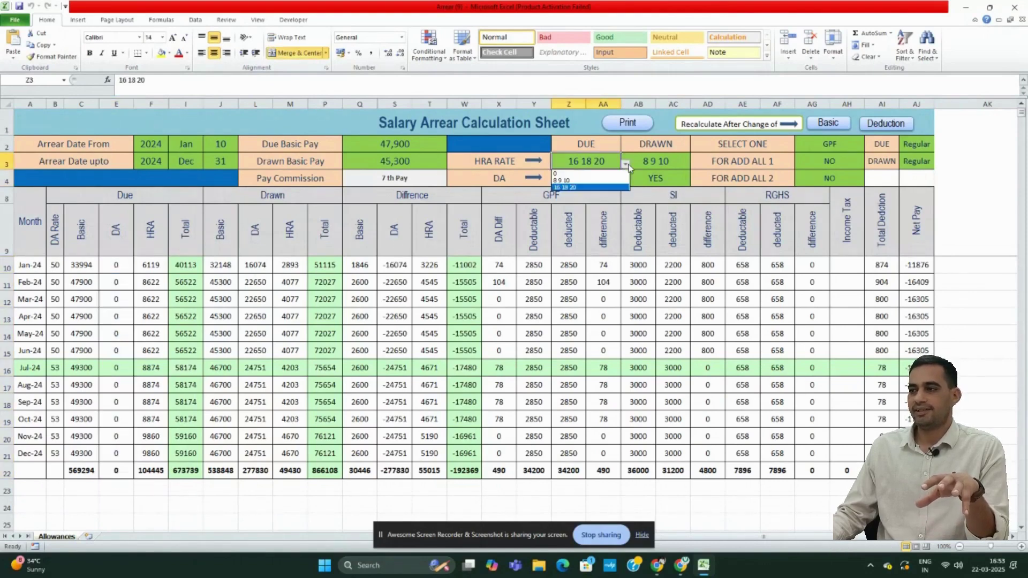
pyautogui.click(594, 174)
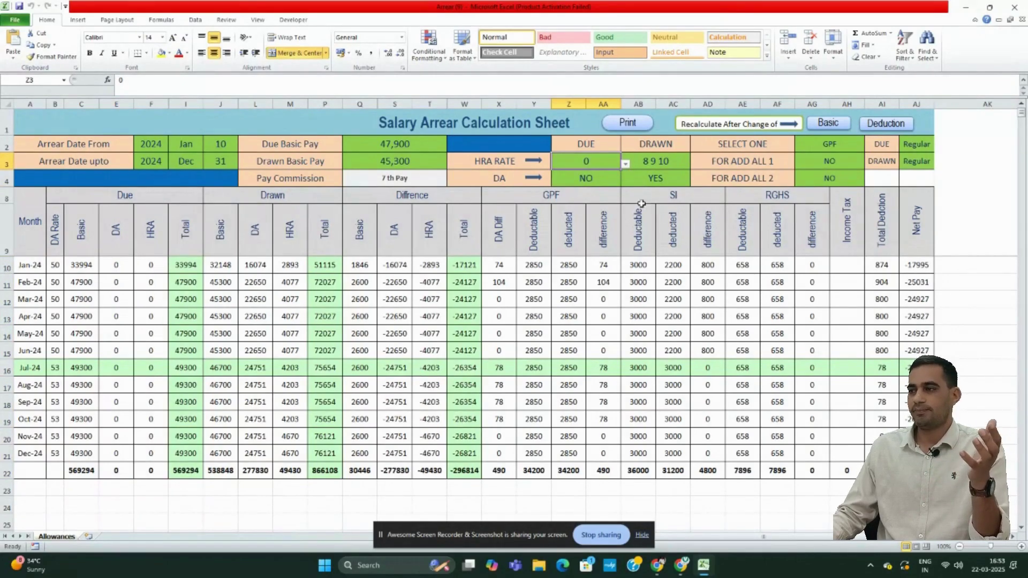
# - Restore the HRA rate to 8 9 10 and due DA to YES
pyautogui.click(625, 164)
pyautogui.click(598, 185)
pyautogui.click(610, 179)
pyautogui.click(625, 182)
pyautogui.click(581, 192)
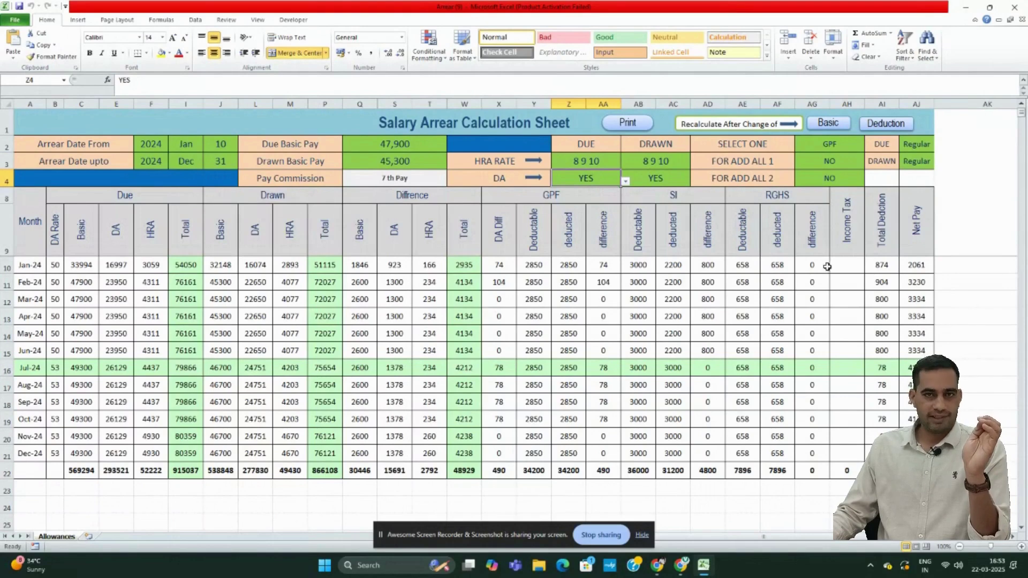
# - Set GPF for the FOR ADD ALL 1 row to YES to add an allowance
pyautogui.click(756, 160)
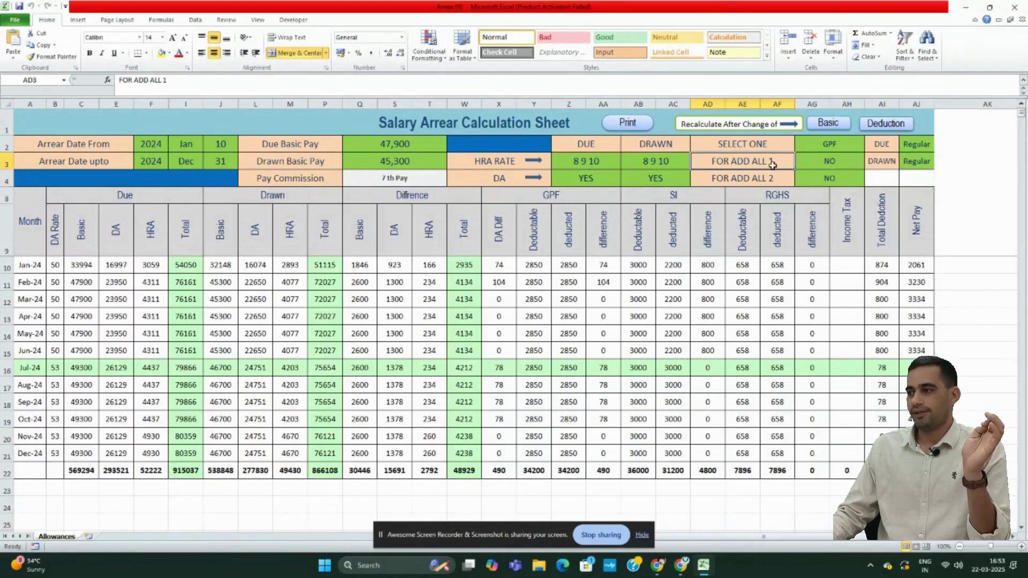
pyautogui.click(816, 160)
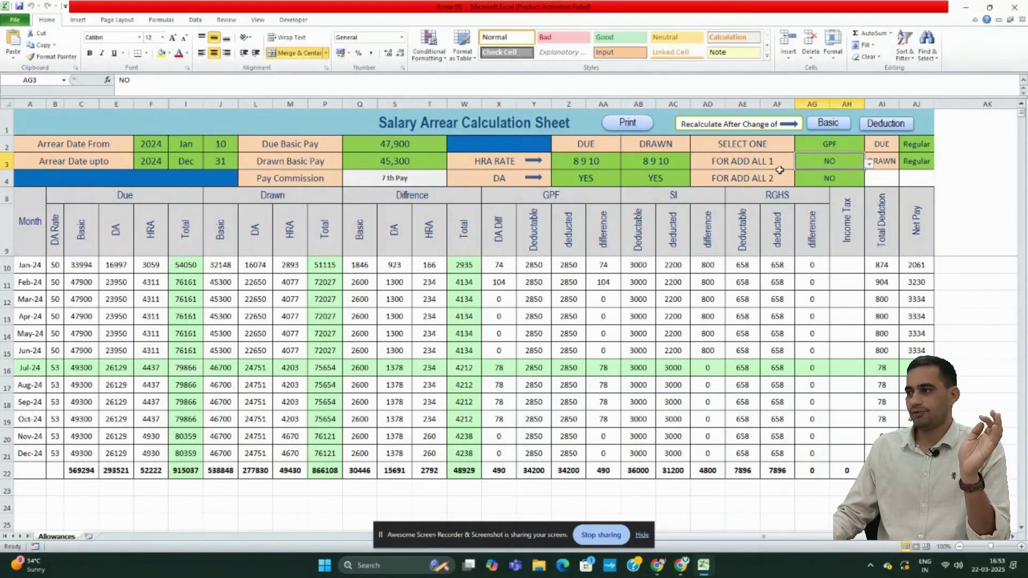
pyautogui.click(869, 164)
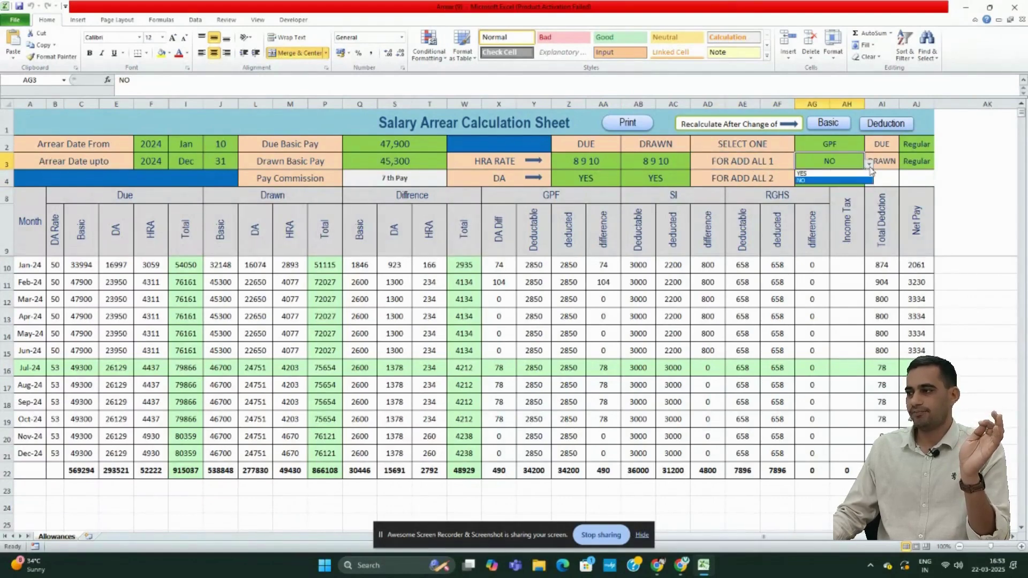
pyautogui.click(830, 174)
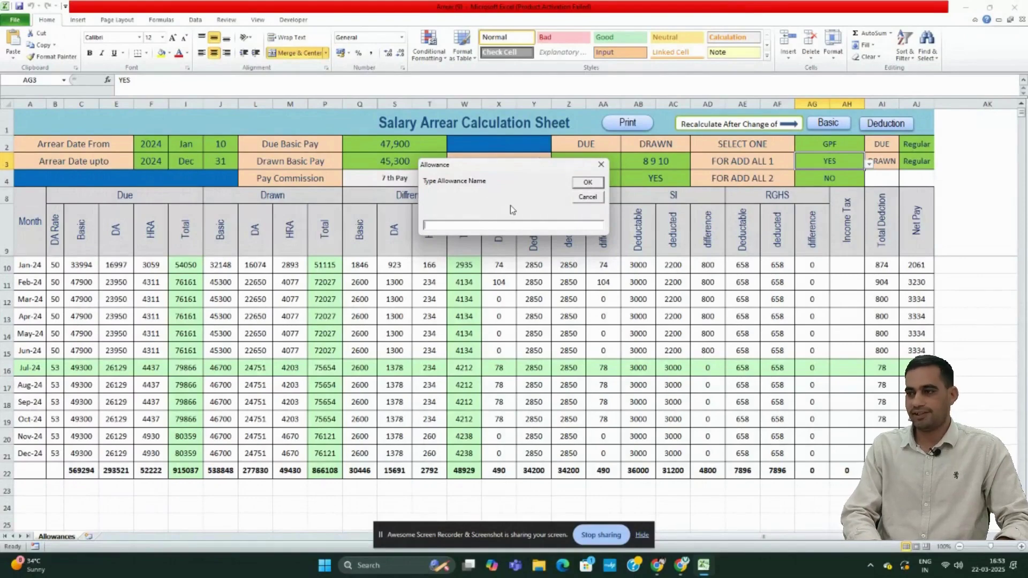
# - Name the new allowance HDA and check its Due, Drawn and Difference column headings
pyautogui.write('HDA')
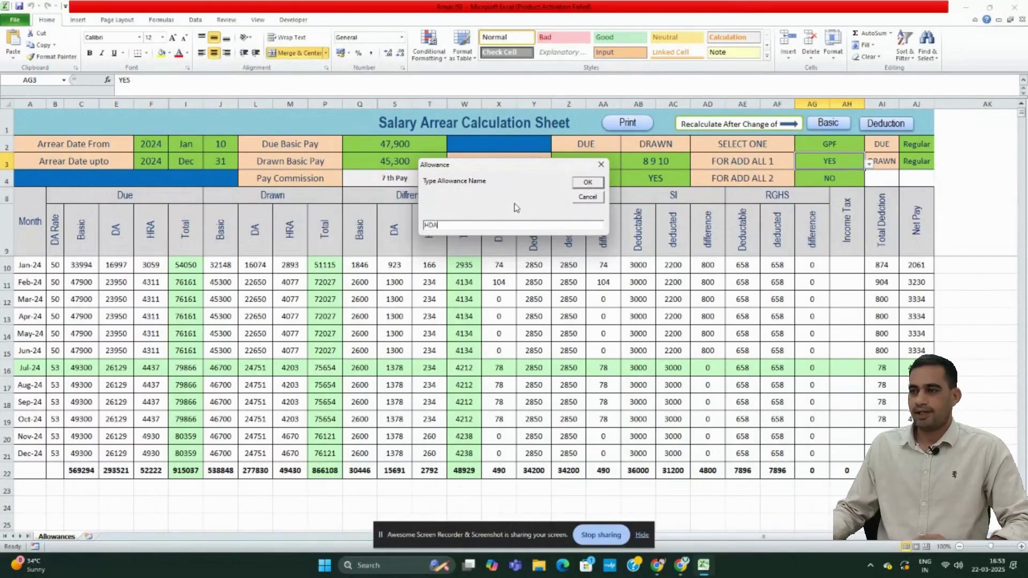
pyautogui.press('Return')
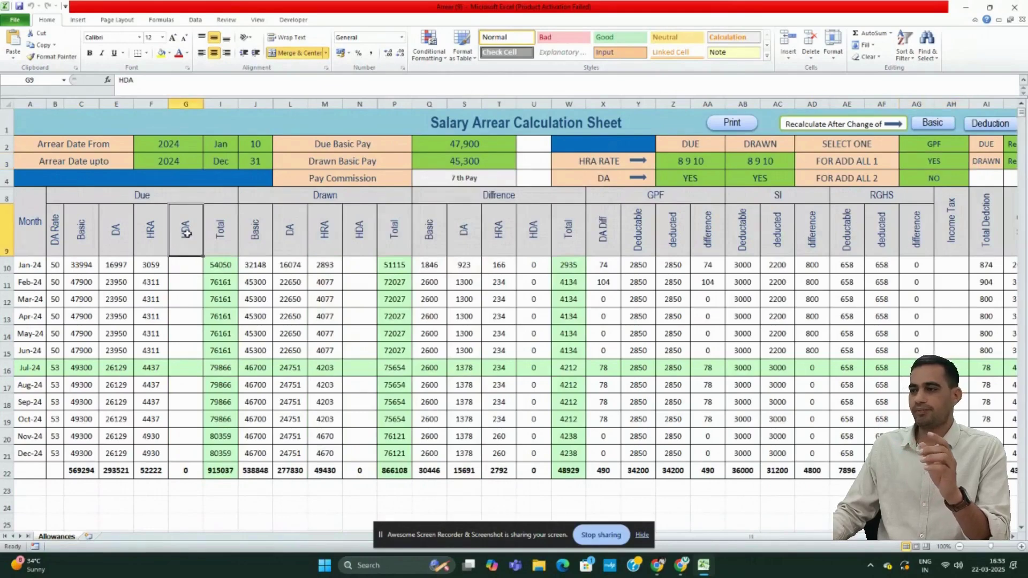
pyautogui.click(187, 233)
pyautogui.click(356, 231)
pyautogui.click(535, 234)
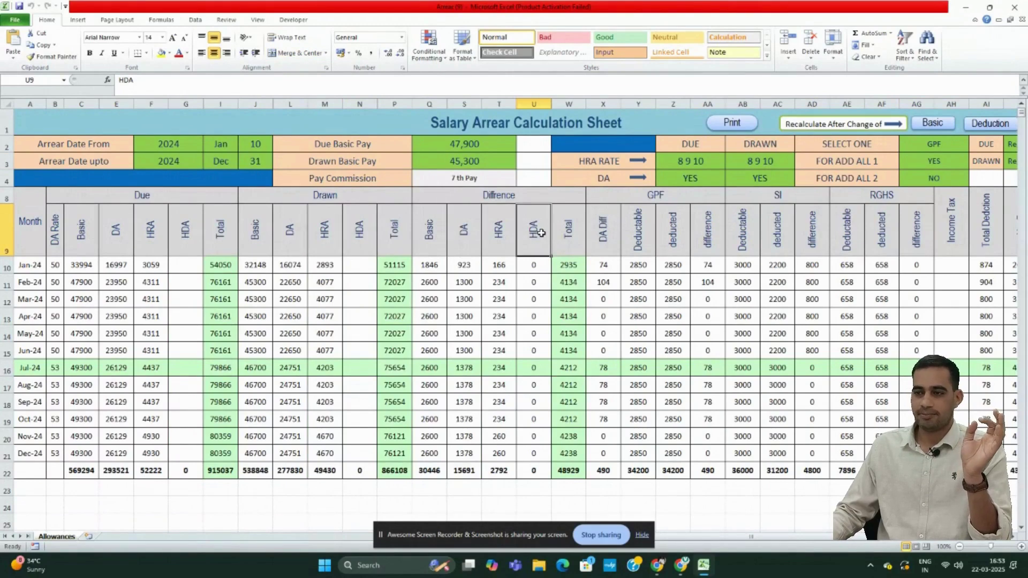
pyautogui.click(190, 268)
# - Fill the due HDA column with 2500 for every month from Jan-24 to Dec-24
pyautogui.write('2500')
pyautogui.press('Return')
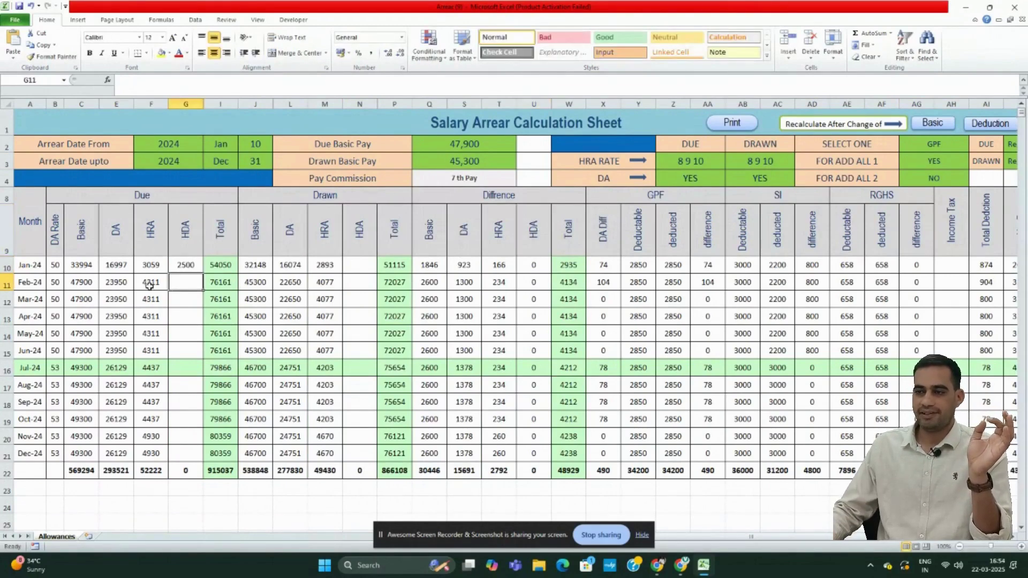
pyautogui.click(182, 262)
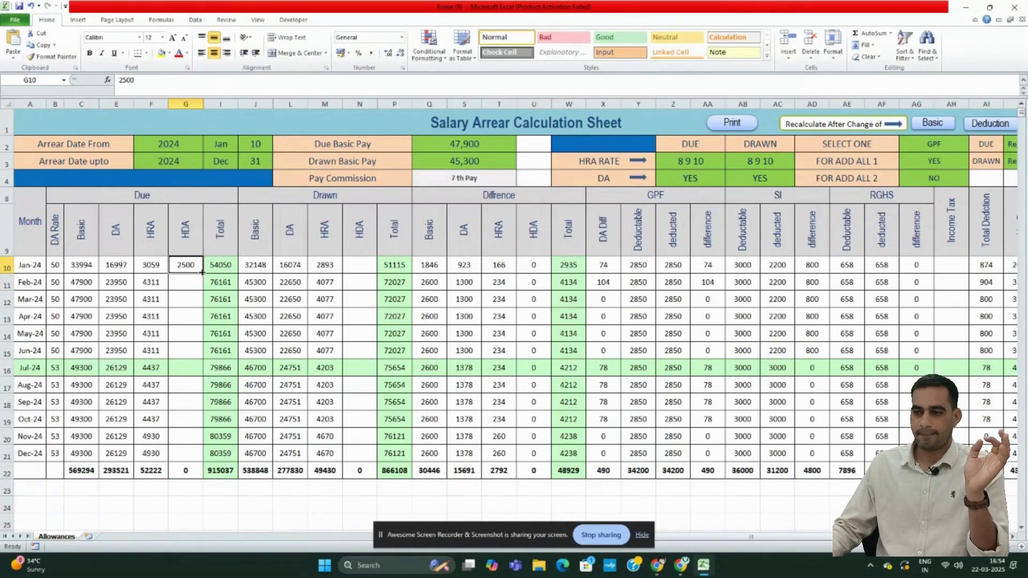
pyautogui.moveTo(202, 273); pyautogui.dragTo(203, 358)
pyautogui.click(185, 367)
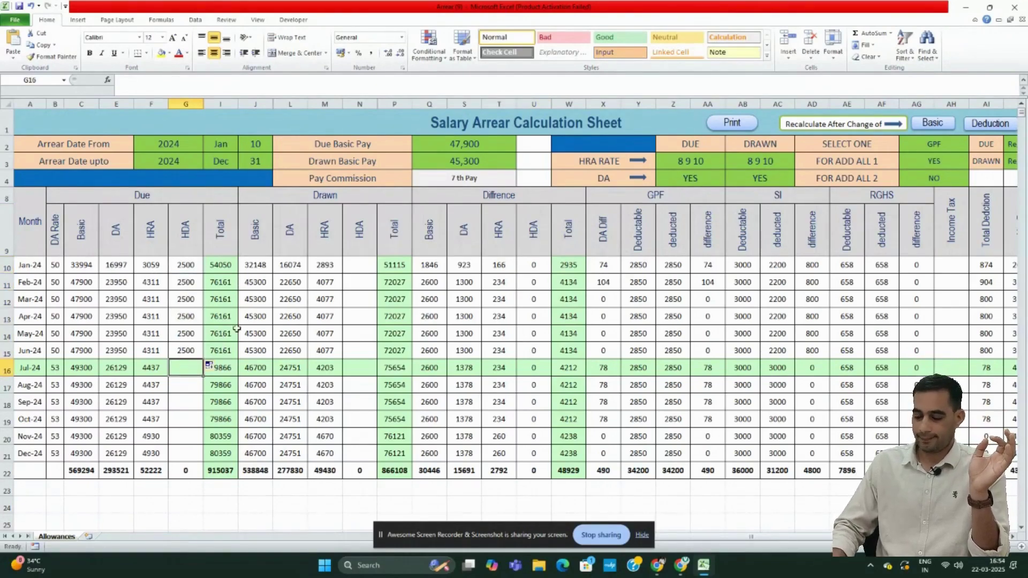
pyautogui.write('2500')
pyautogui.press('Return')
pyautogui.write('2500')
pyautogui.click(193, 422)
pyautogui.click(189, 392)
pyautogui.moveTo(204, 394); pyautogui.dragTo(204, 459)
# - Enter 0 as drawn HDA and copy it down from January through August
pyautogui.click(358, 271)
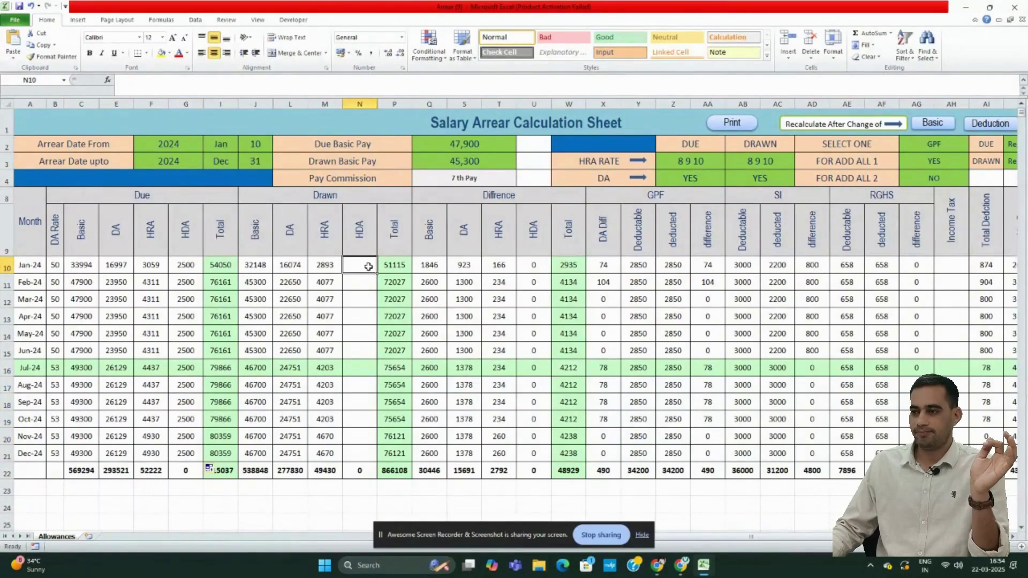
pyautogui.write('0')
pyautogui.hotkey('ctrl', 'Return')
pyautogui.moveTo(378, 273); pyautogui.dragTo(377, 455)
pyautogui.click(376, 391)
# - Fill drawn HDA 0 through December, recalculate with Basic, and verify HDA totals 30000, 0 and 30000
pyautogui.click(386, 500)
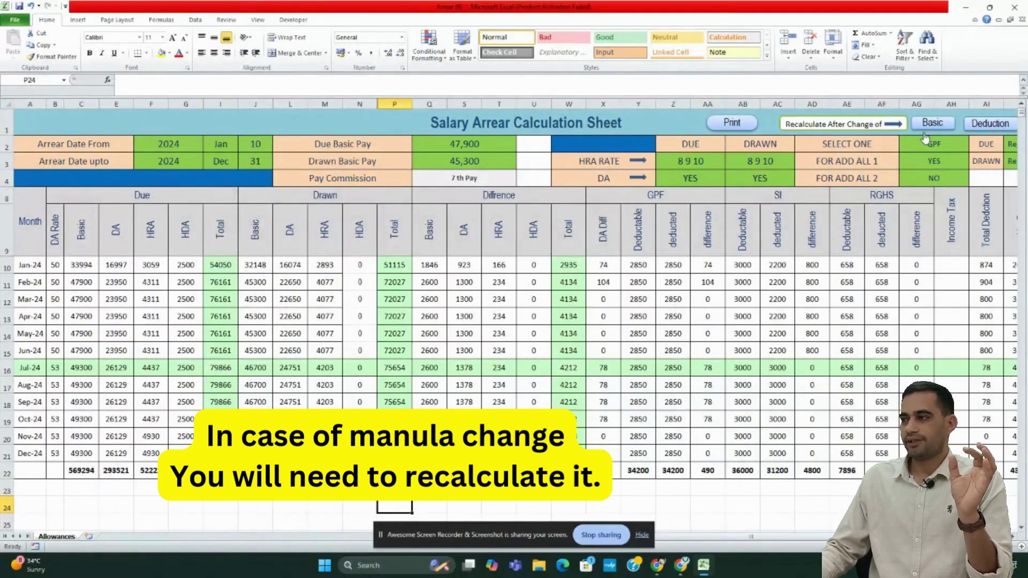
pyautogui.click(939, 123)
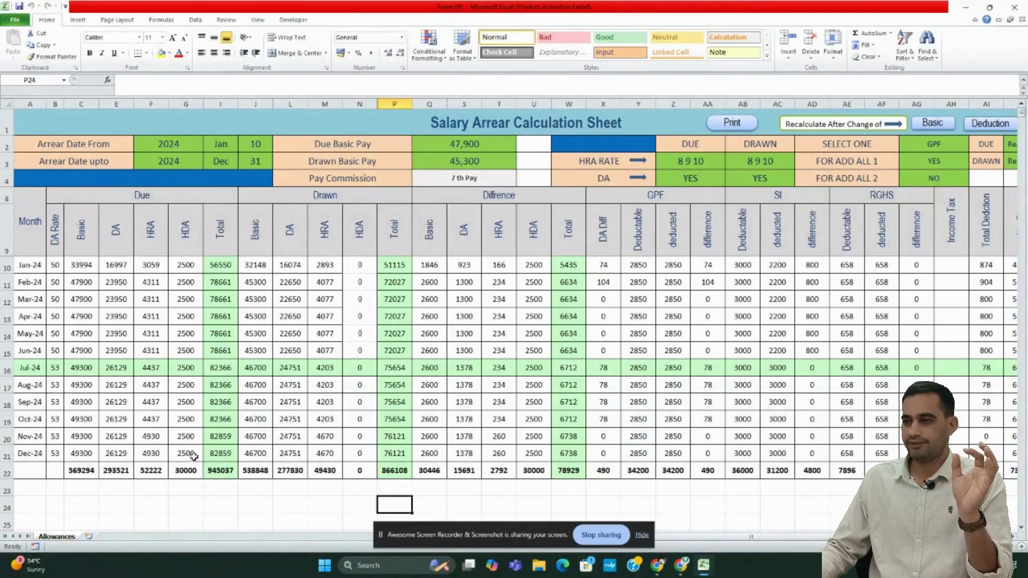
pyautogui.click(188, 471)
pyautogui.click(366, 470)
pyautogui.click(534, 474)
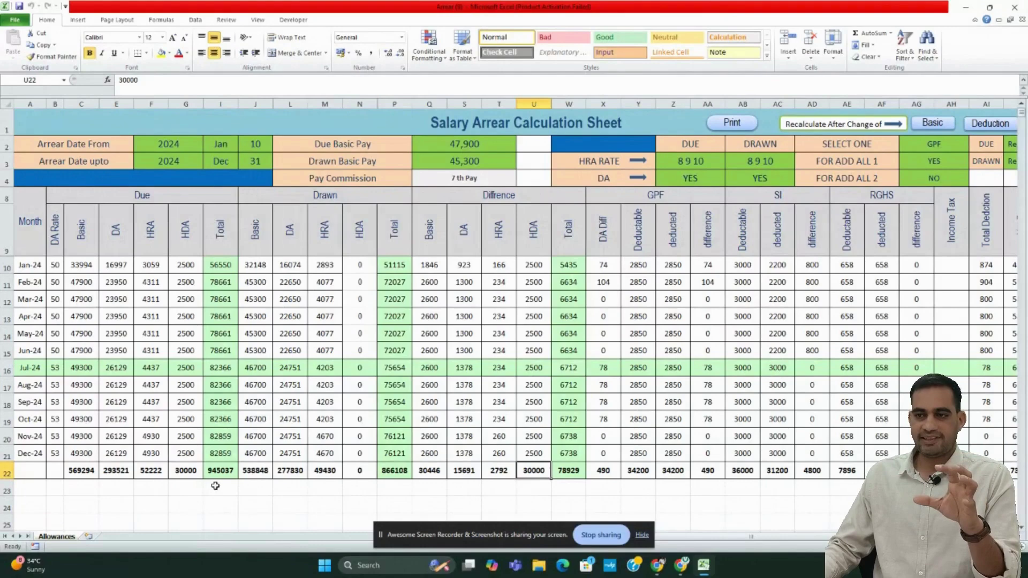
# - Inspect the February and July due basic pay and the Jul-24 drawn basic amount
pyautogui.click(74, 279)
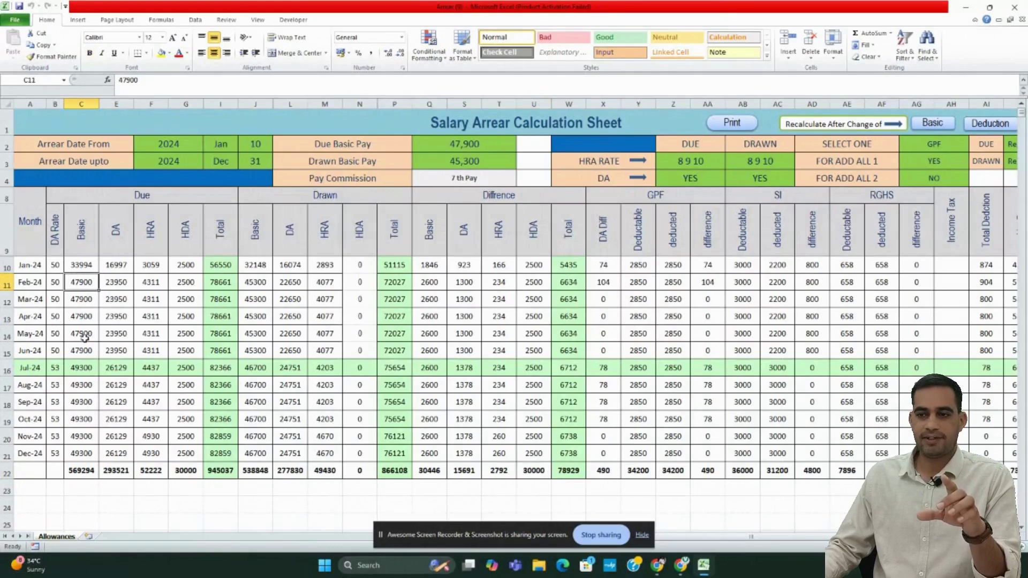
pyautogui.click(76, 373)
pyautogui.click(7, 372)
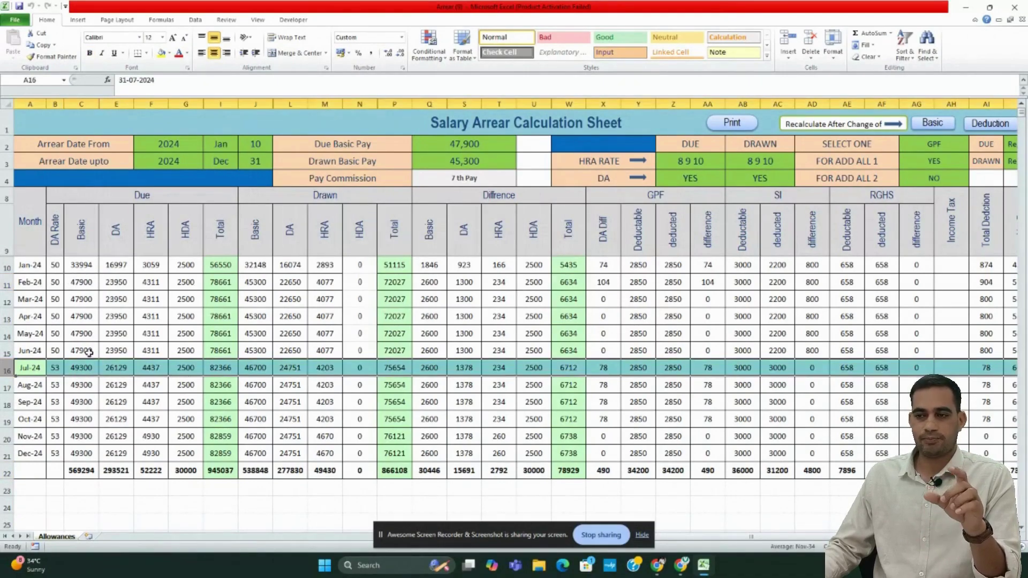
pyautogui.click(84, 368)
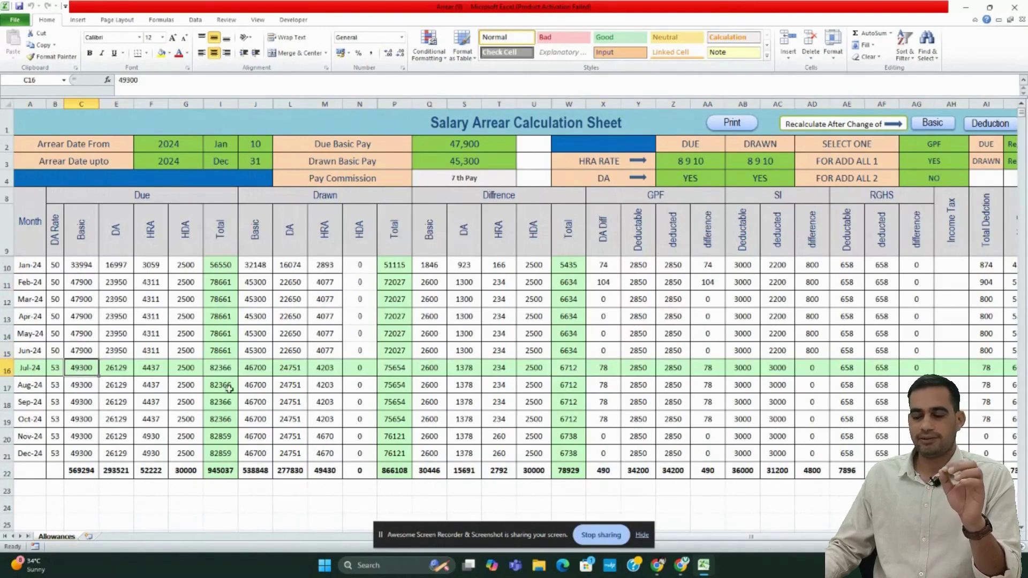
pyautogui.click(256, 368)
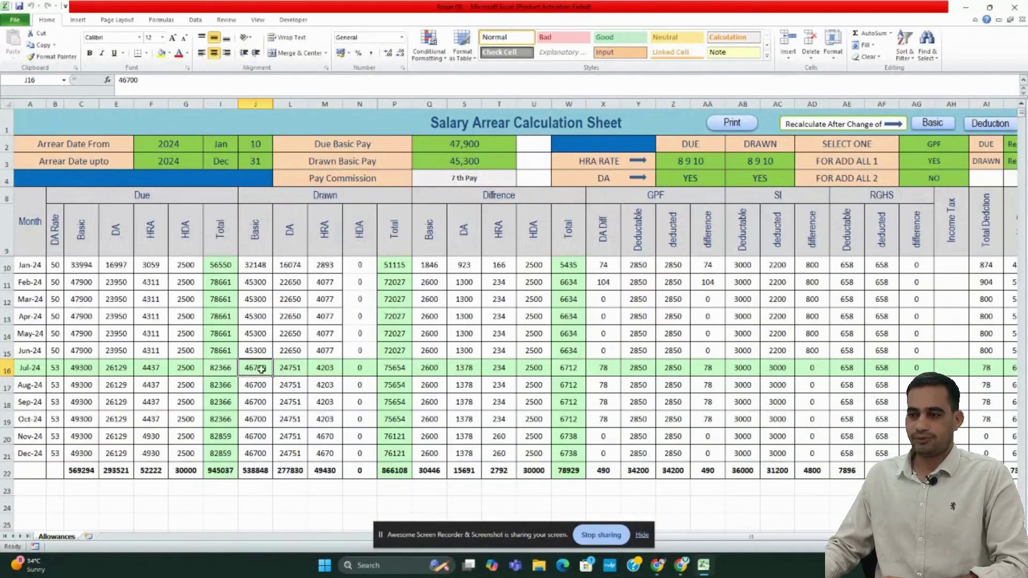
# - Change the Sep-24 drawn basic pay to 45000 and select the Sep-24 row
pyautogui.click(260, 402)
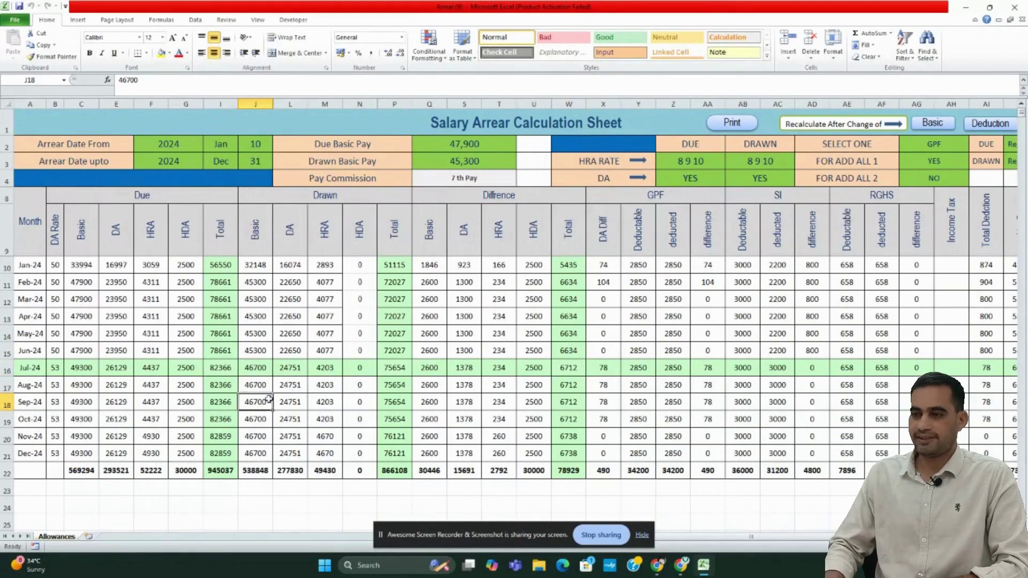
pyautogui.write('45000')
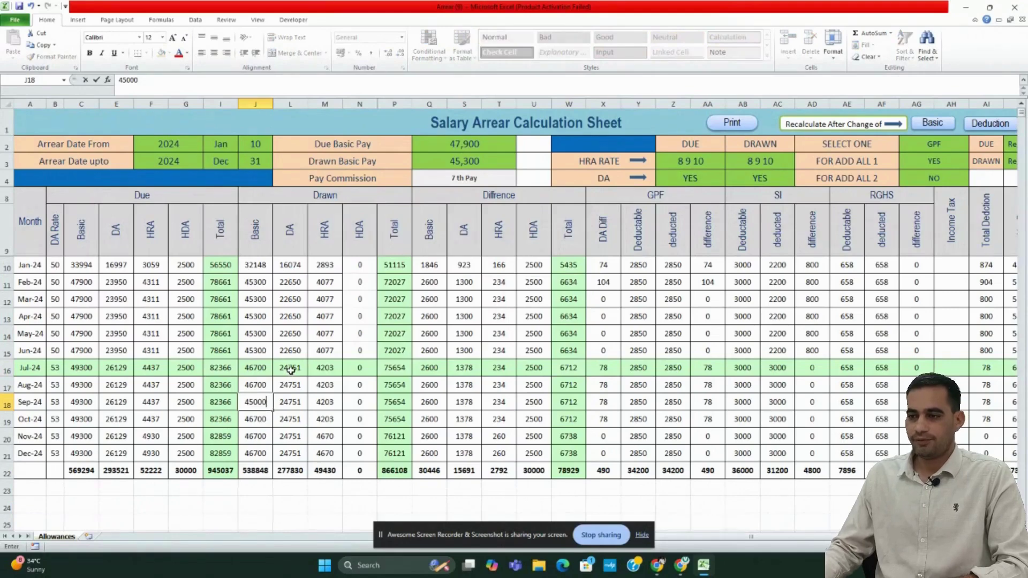
pyautogui.press('Return')
pyautogui.click(264, 402)
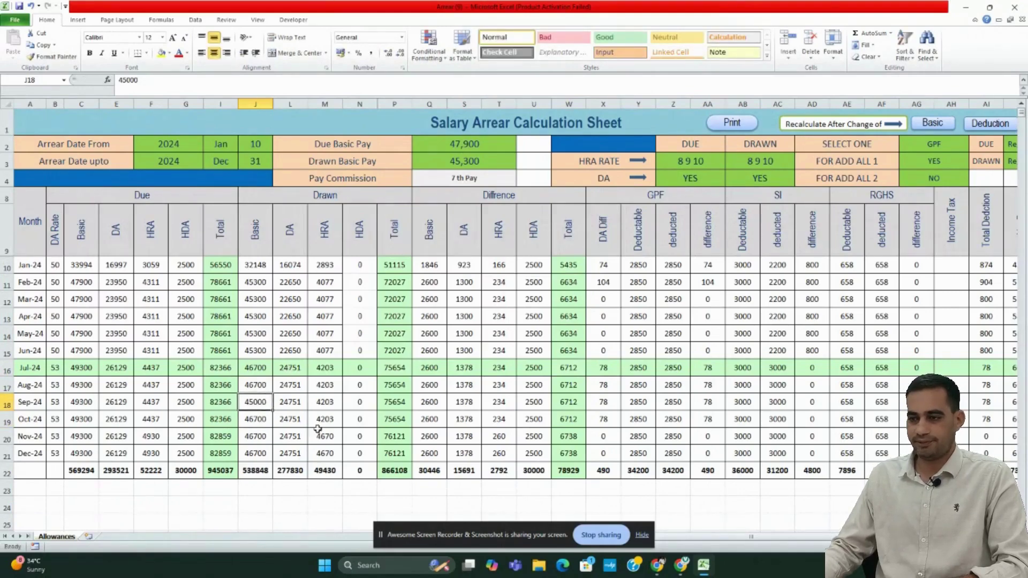
pyautogui.click(6, 405)
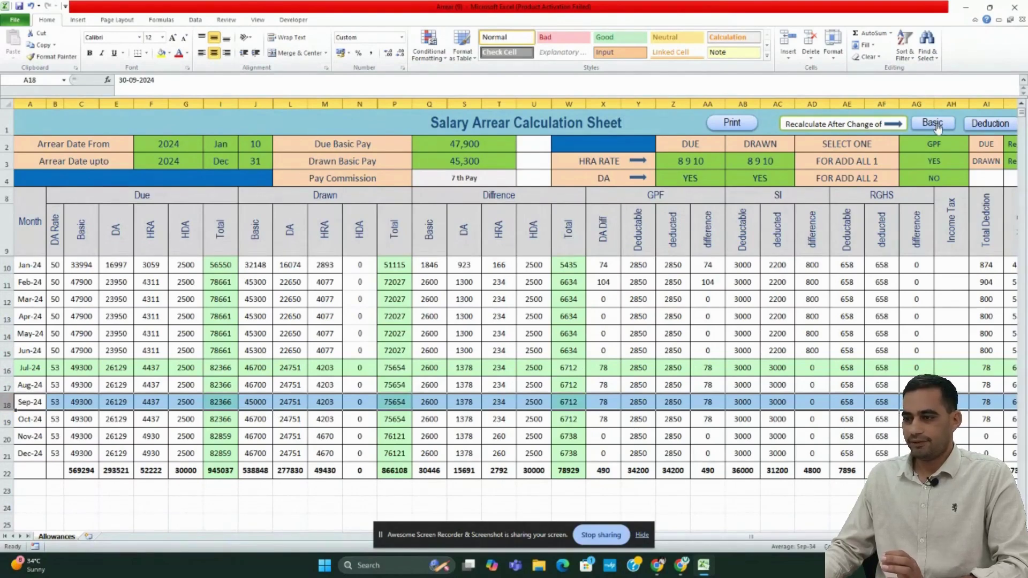
# - Recalculate the Sep-24 row with the Basic button, giving a 9466 difference and 81683 overall total
pyautogui.click(935, 125)
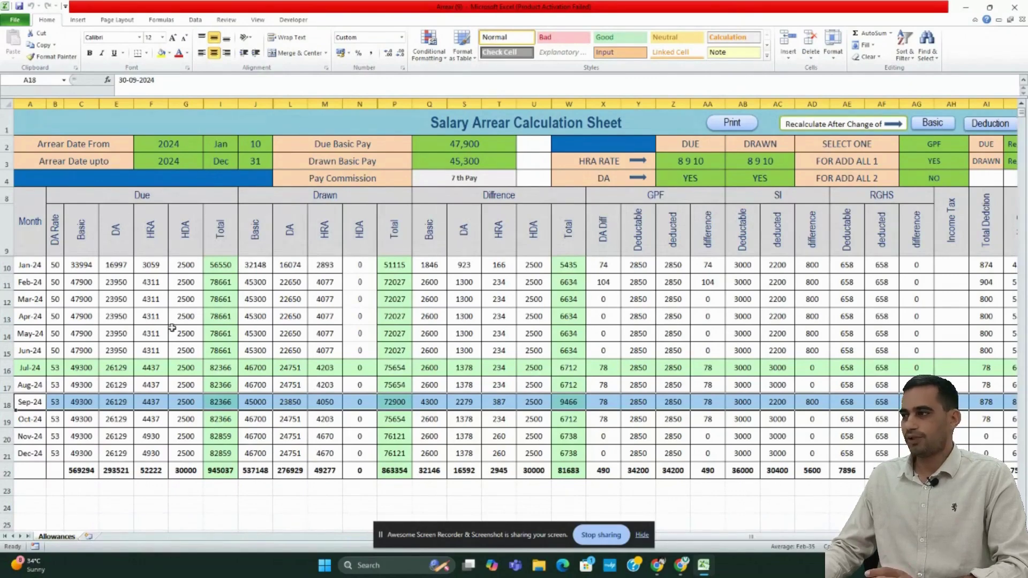
pyautogui.click(933, 124)
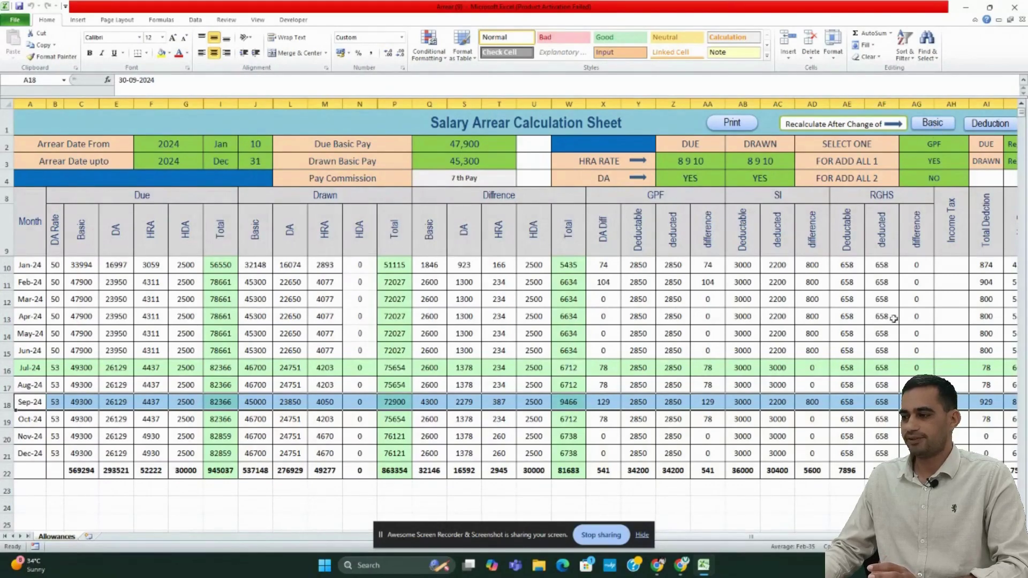
pyautogui.moveTo(750, 538); pyautogui.dragTo(788, 537)
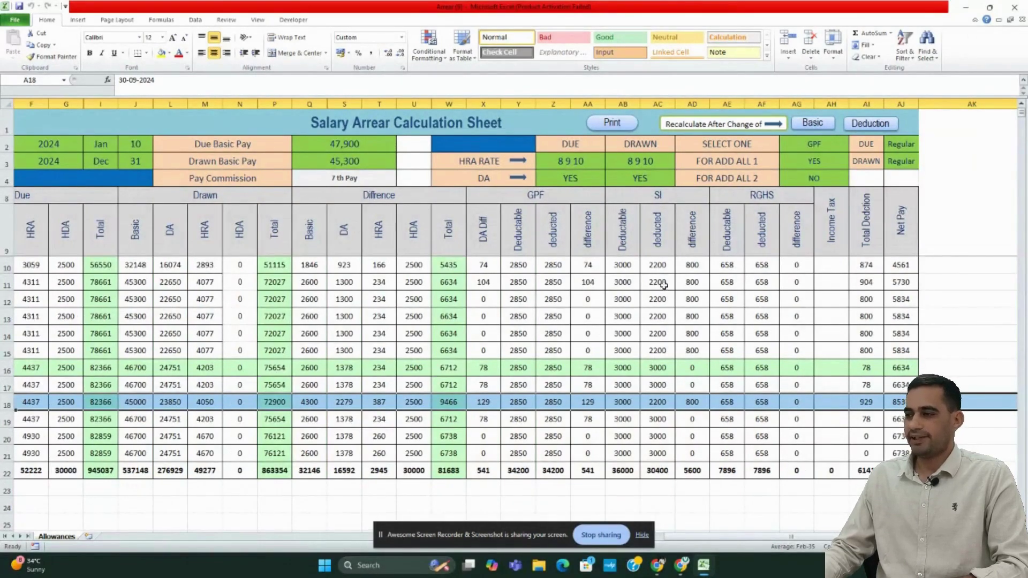
# - Enter 5000 as the SI deducted amount for every month, Jan through Dec 2024
pyautogui.click(661, 267)
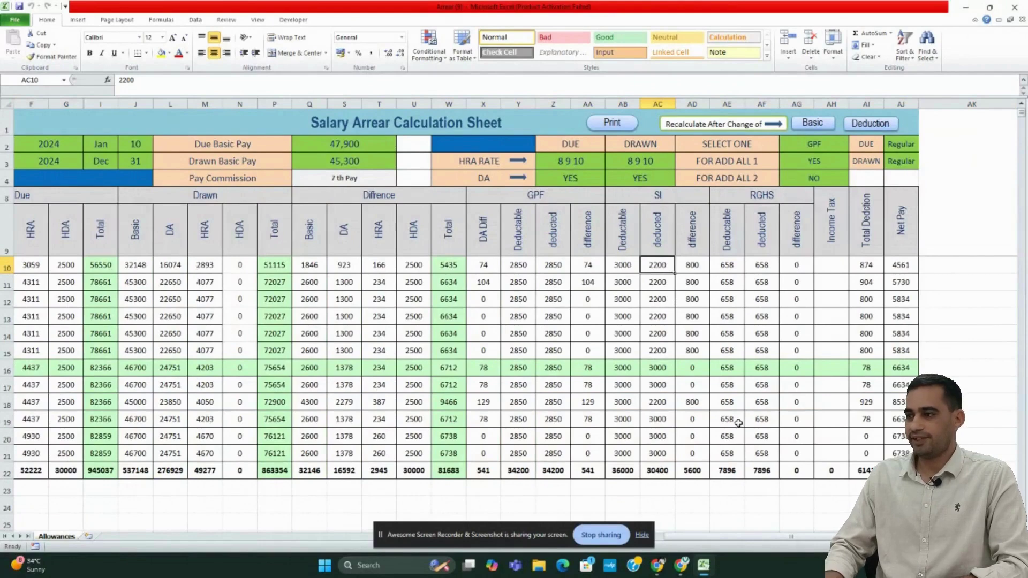
pyautogui.write('5000')
pyautogui.press('Return')
pyautogui.click(657, 265)
pyautogui.moveTo(674, 273); pyautogui.dragTo(672, 454)
pyautogui.click(669, 380)
pyautogui.write('5000')
pyautogui.press('Return')
pyautogui.click(657, 385)
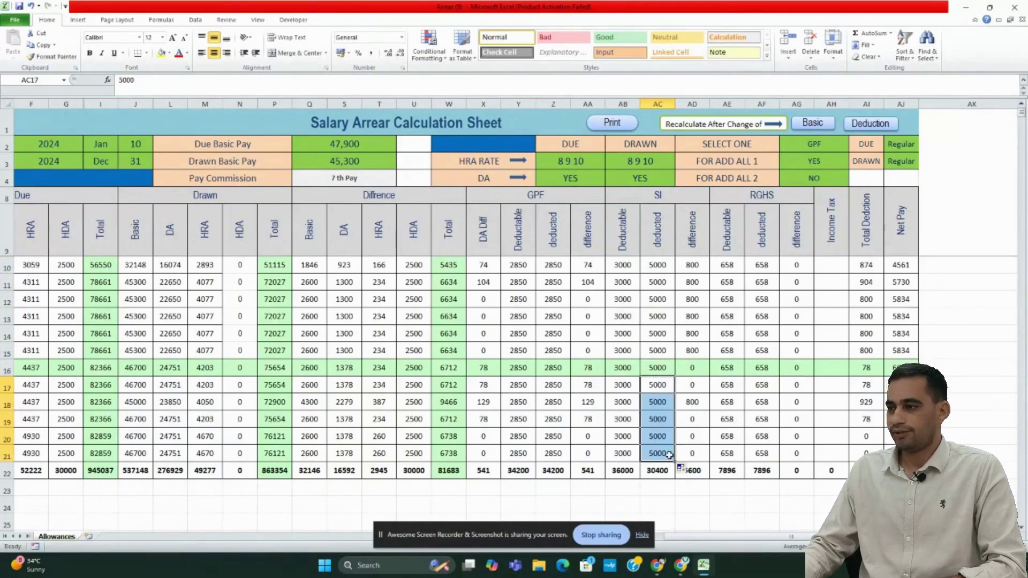
pyautogui.click(623, 265)
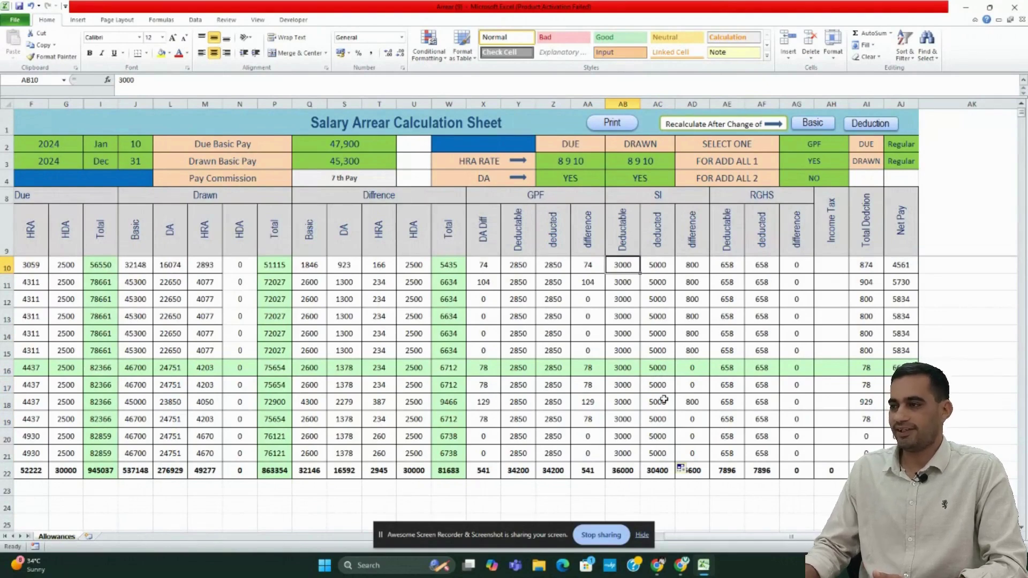
# - Fill SI deductable with 5000 for all twelve months and recalculate the deductions
pyautogui.write('5000')
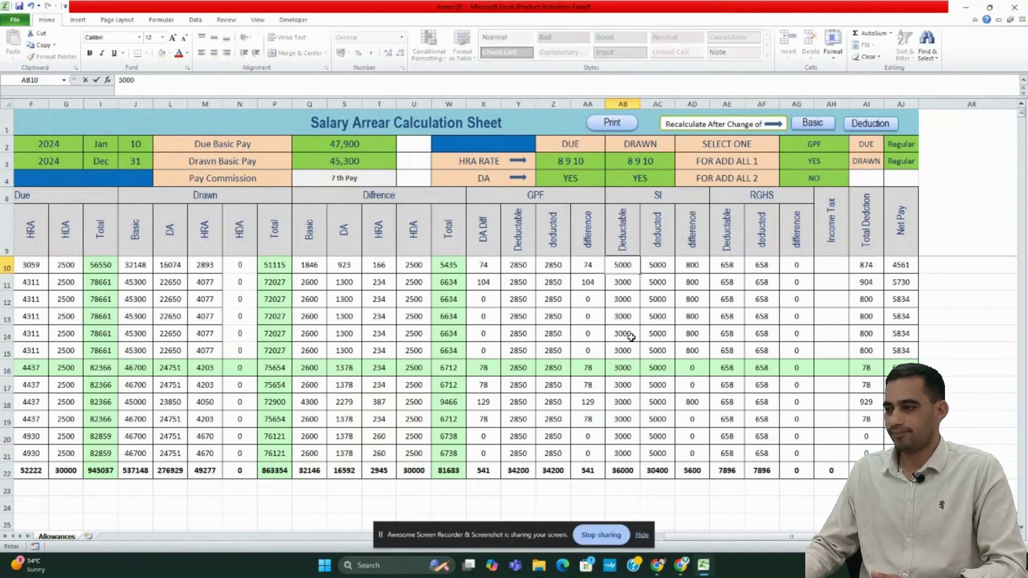
pyautogui.click(623, 264)
pyautogui.moveTo(641, 272); pyautogui.dragTo(637, 456)
pyautogui.click(623, 385)
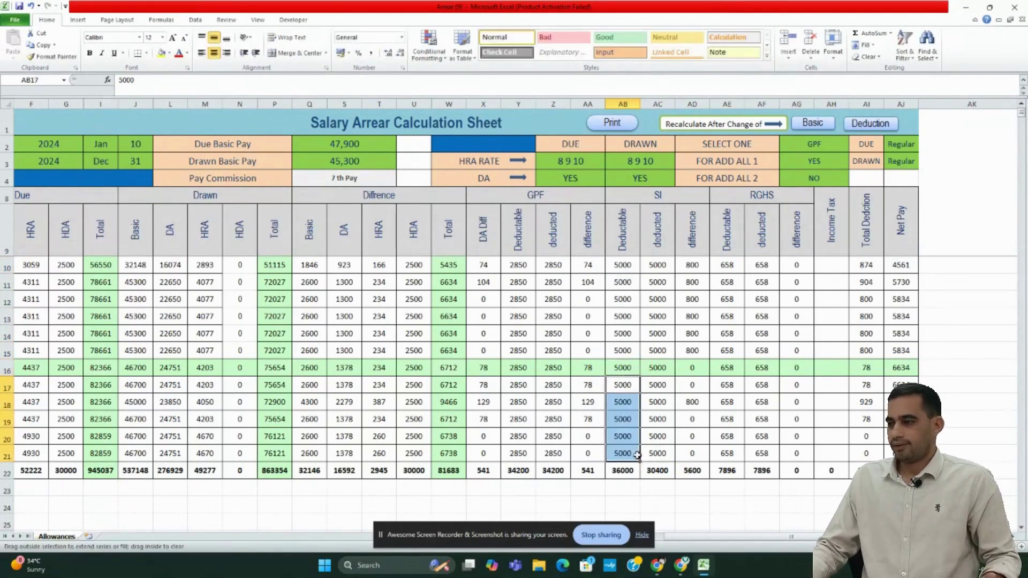
pyautogui.click(714, 488)
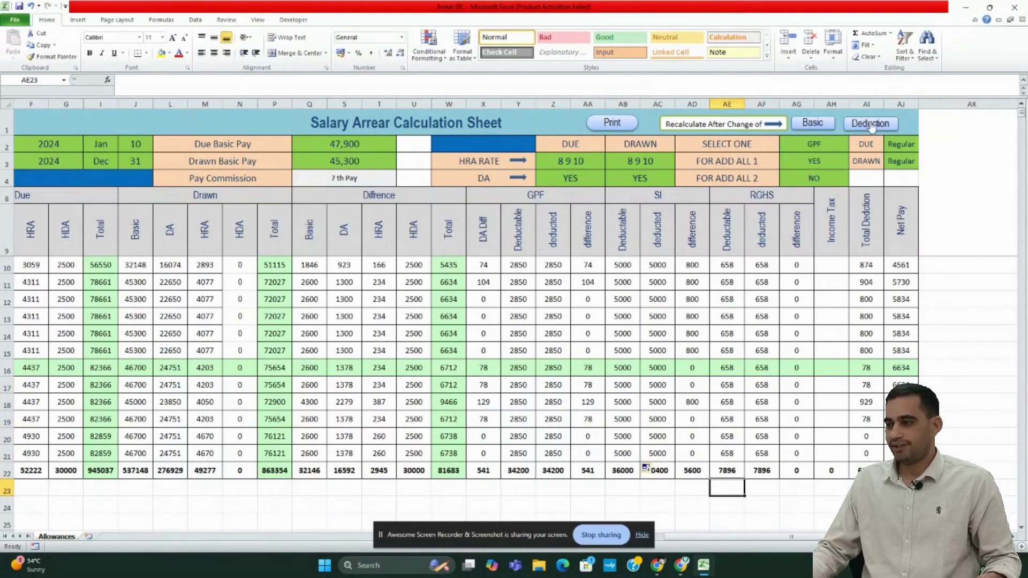
pyautogui.click(628, 471)
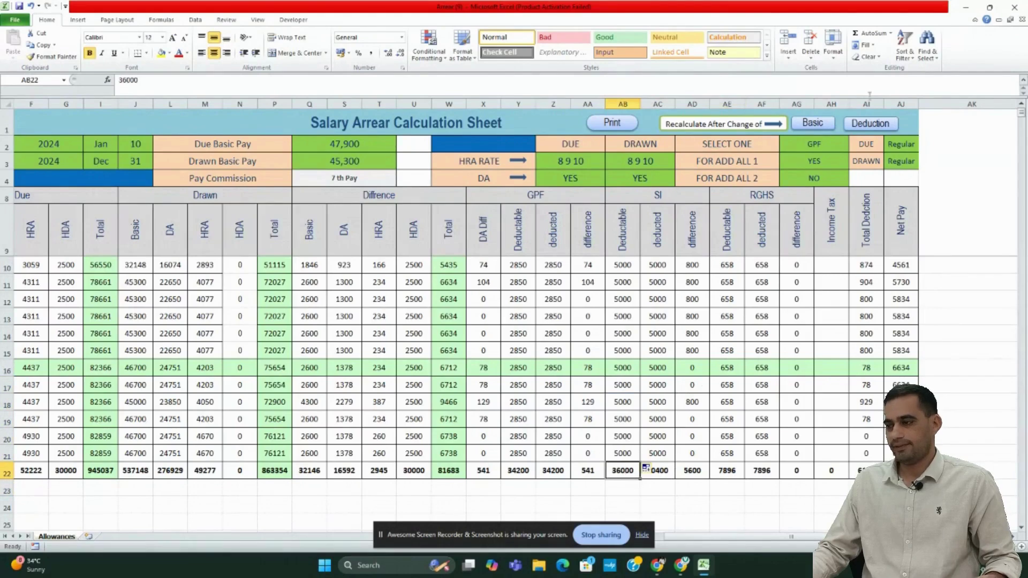
pyautogui.click(870, 127)
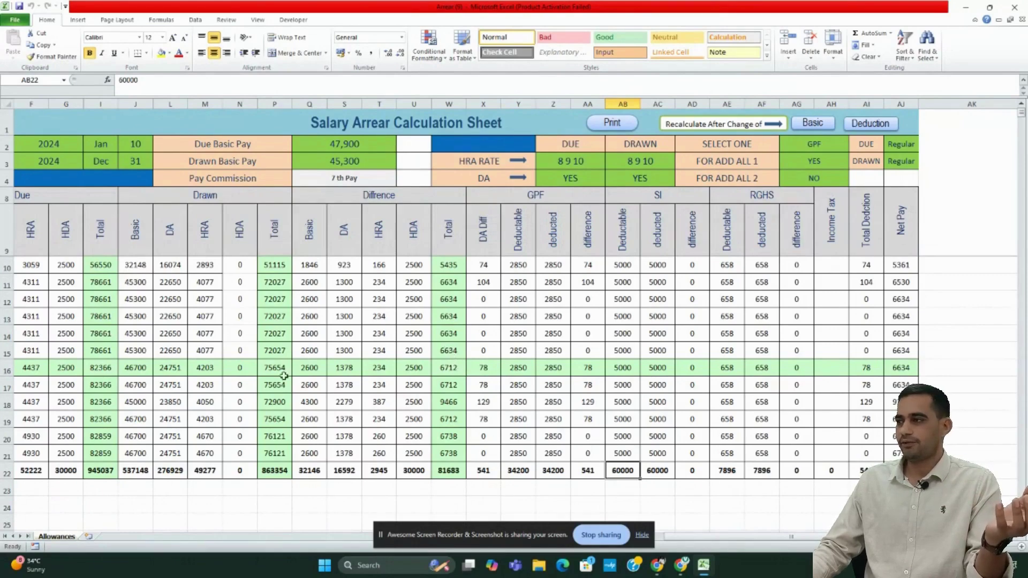
# - Switch drawn pay status to Probation, accept the prompts, and enter Drawn Basic Pay 45300
pyautogui.click(868, 162)
pyautogui.click(909, 161)
pyautogui.click(924, 165)
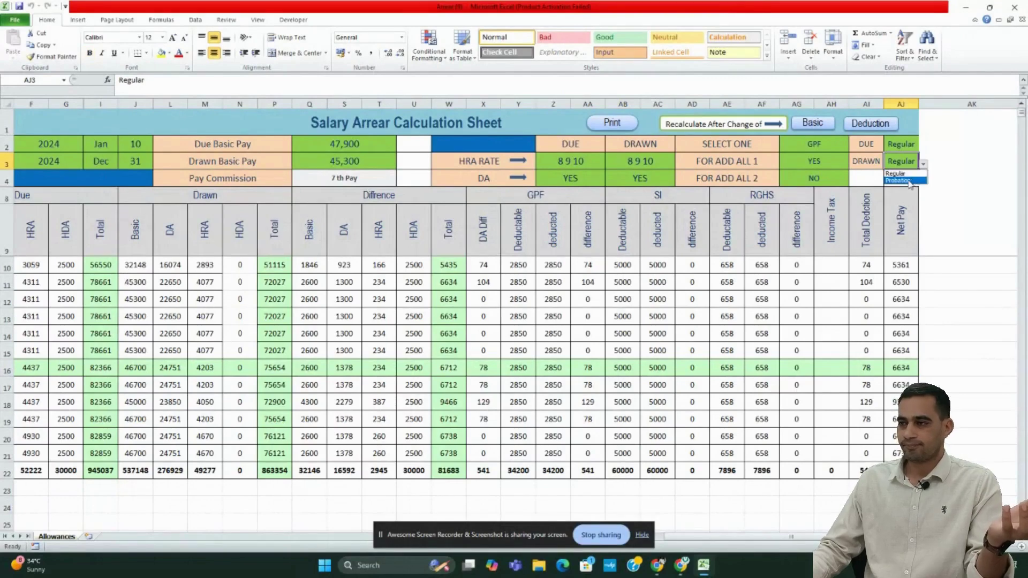
pyautogui.click(911, 180)
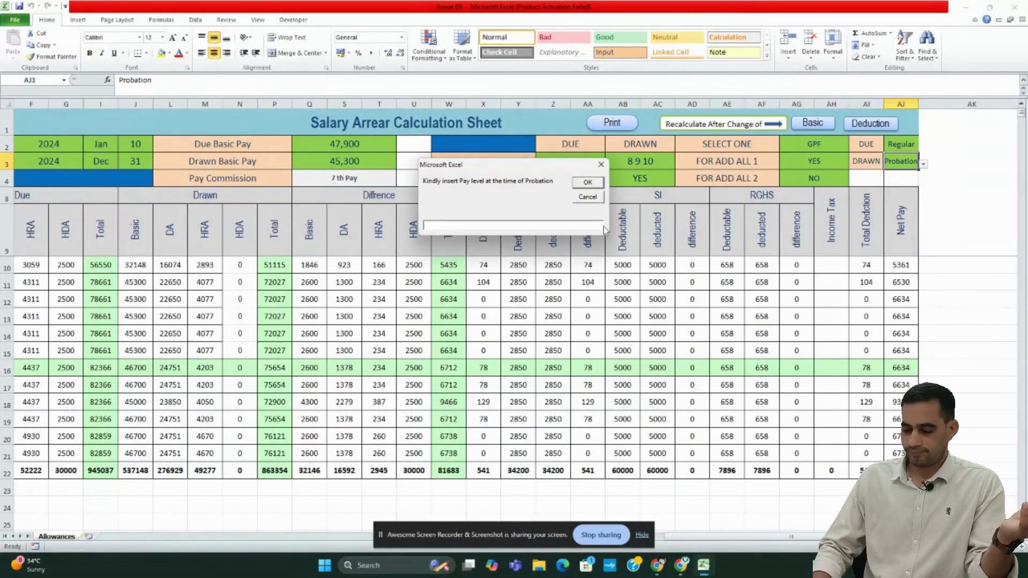
pyautogui.click(577, 180)
pyautogui.click(544, 309)
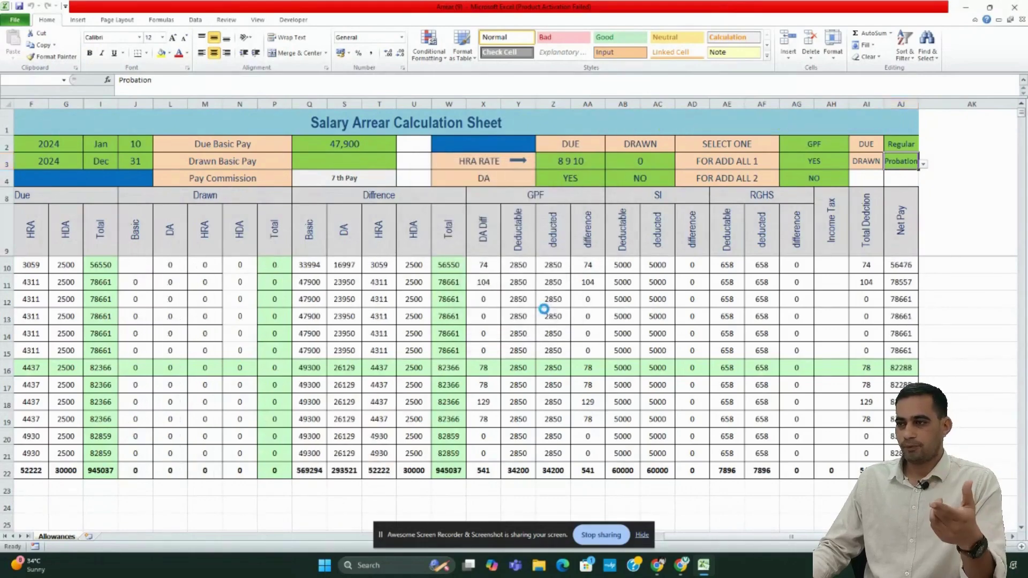
pyautogui.click(355, 161)
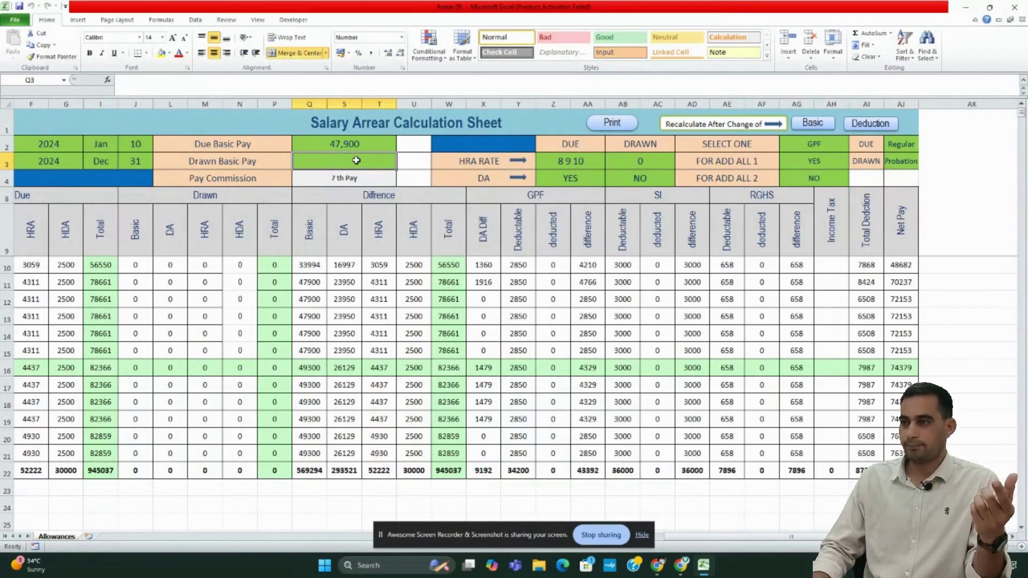
pyautogui.write('45300')
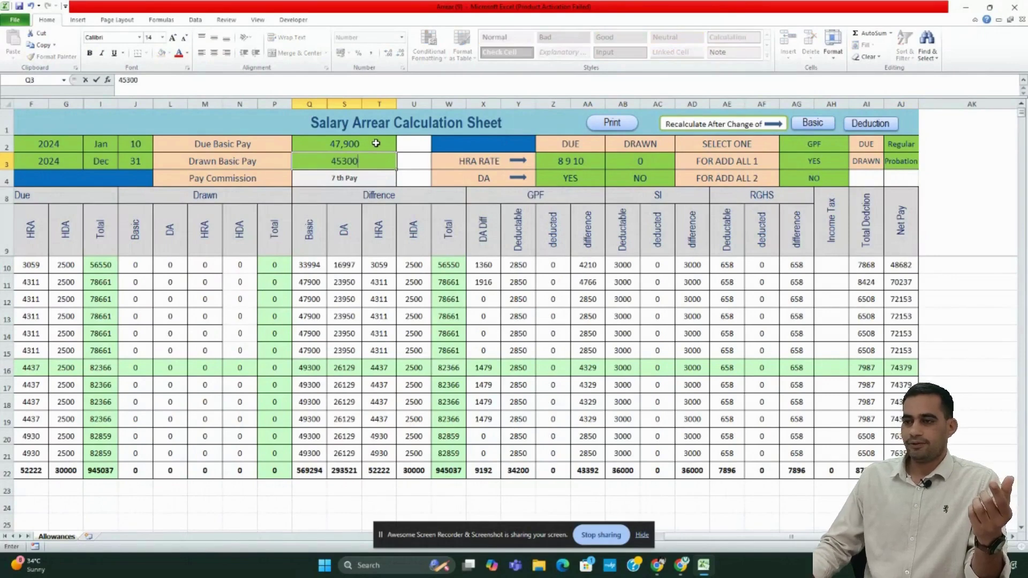
pyautogui.press('Return')
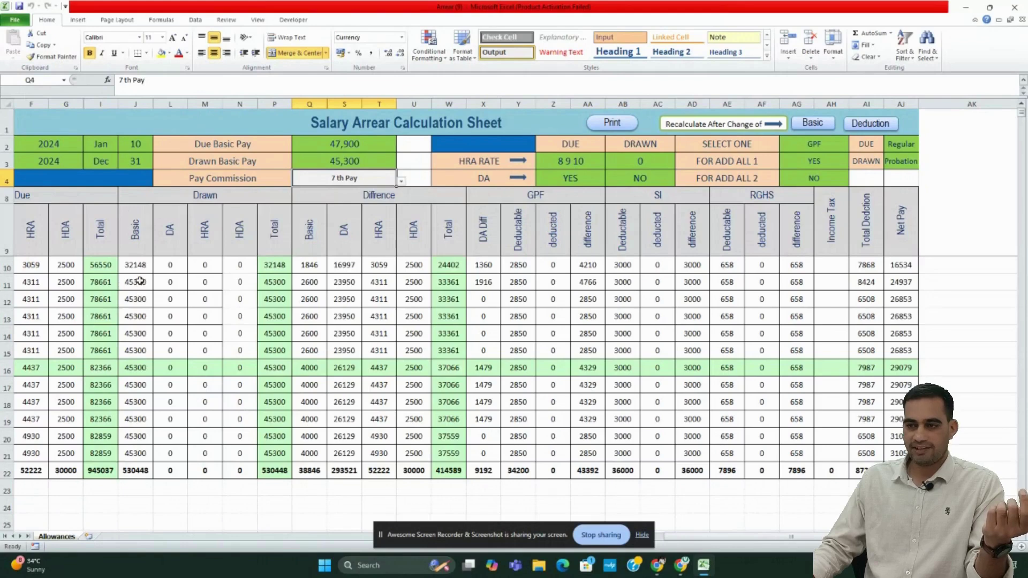
# - Switch drawn pay status back to Regular and re-enter Drawn Basic Pay as 45,300
pyautogui.moveTo(140, 281); pyautogui.dragTo(136, 454)
pyautogui.click(138, 385)
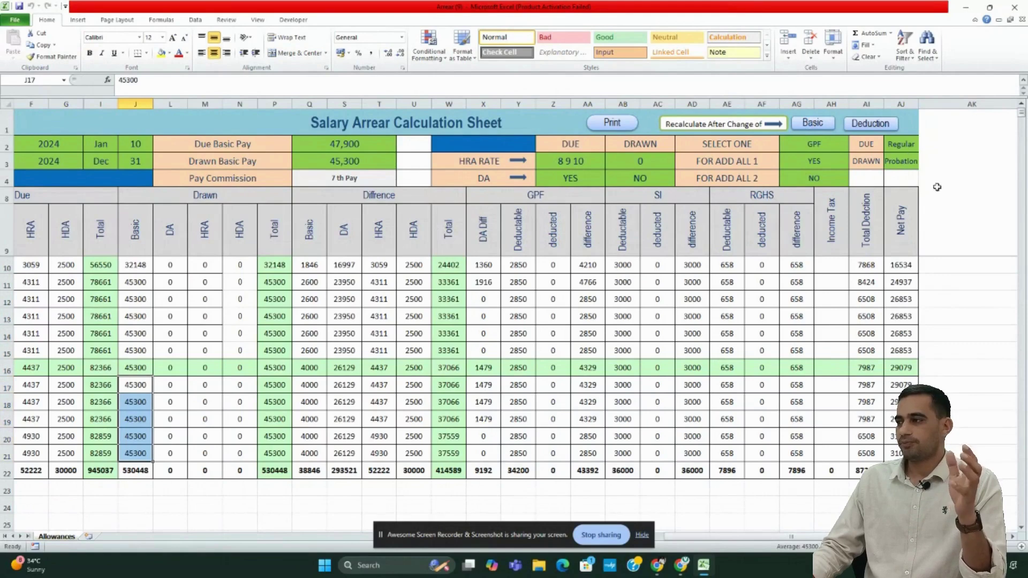
pyautogui.click(901, 163)
pyautogui.click(924, 165)
pyautogui.click(909, 173)
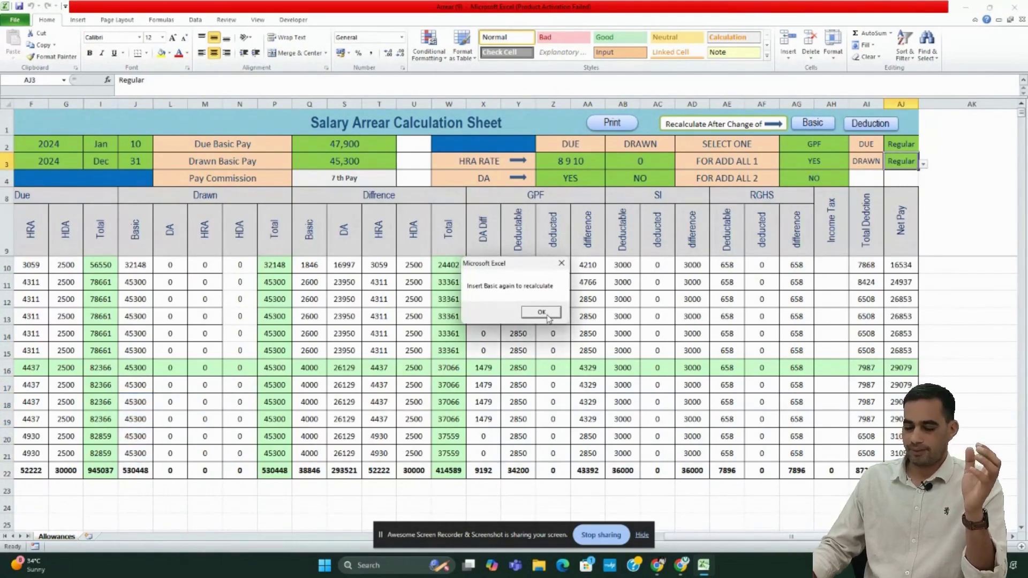
pyautogui.click(542, 313)
pyautogui.click(358, 165)
pyautogui.write('45300')
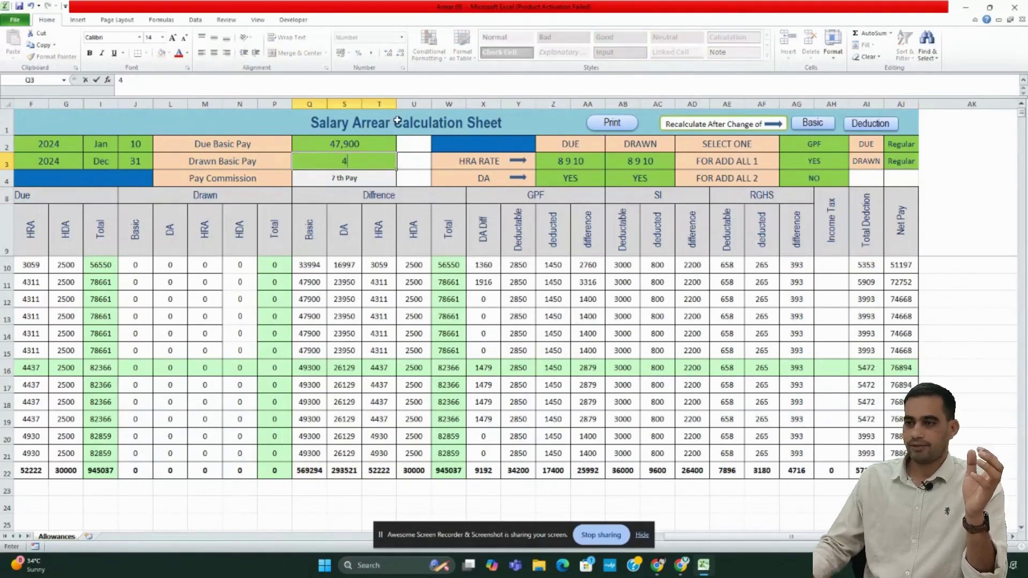
pyautogui.press('Return')
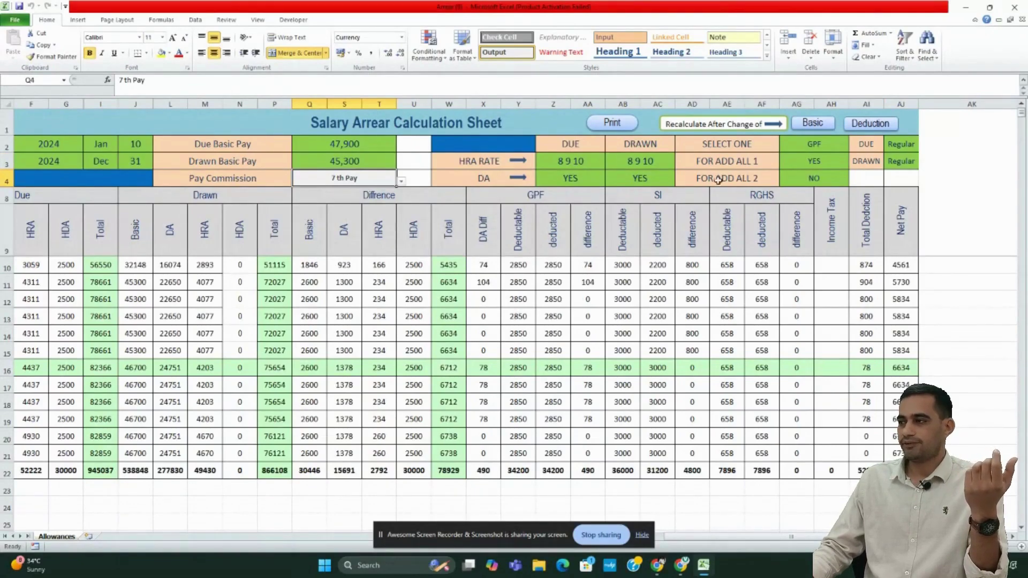
pyautogui.click(814, 160)
pyautogui.click(853, 168)
# - Set GPF in AG3 to NO, then print the sheet without employee information
pyautogui.click(786, 181)
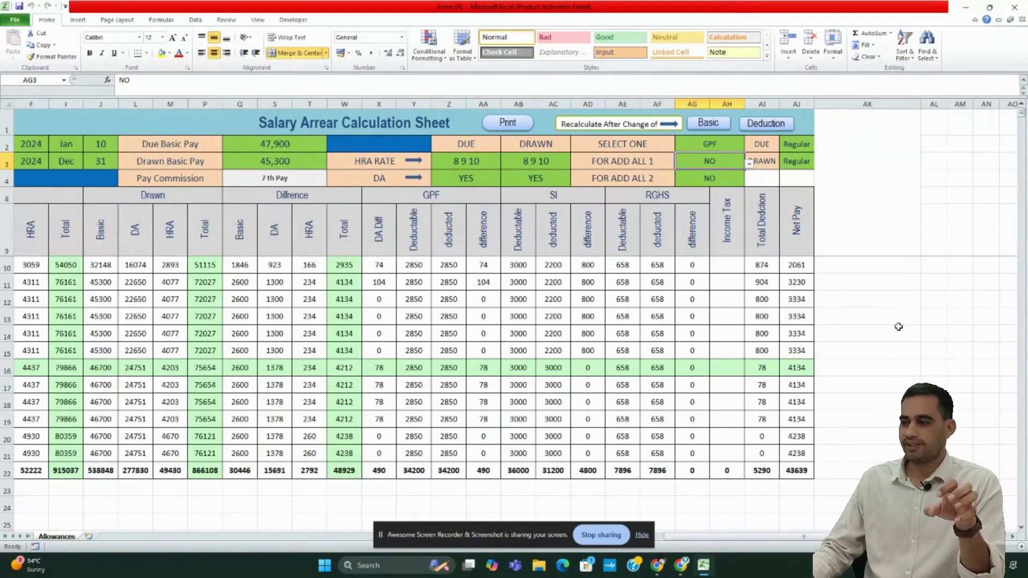
pyautogui.moveTo(696, 536); pyautogui.dragTo(653, 546)
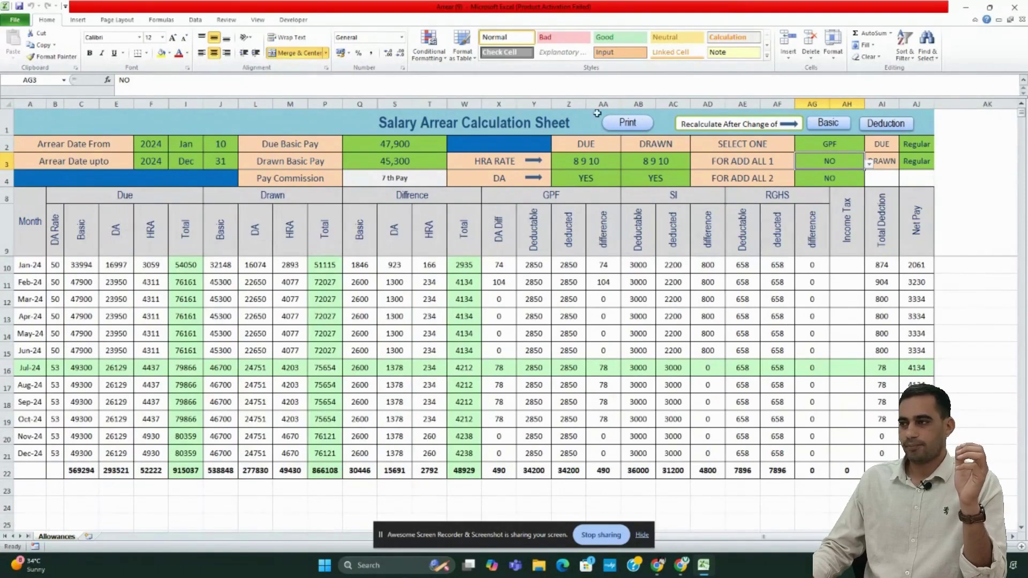
pyautogui.click(627, 126)
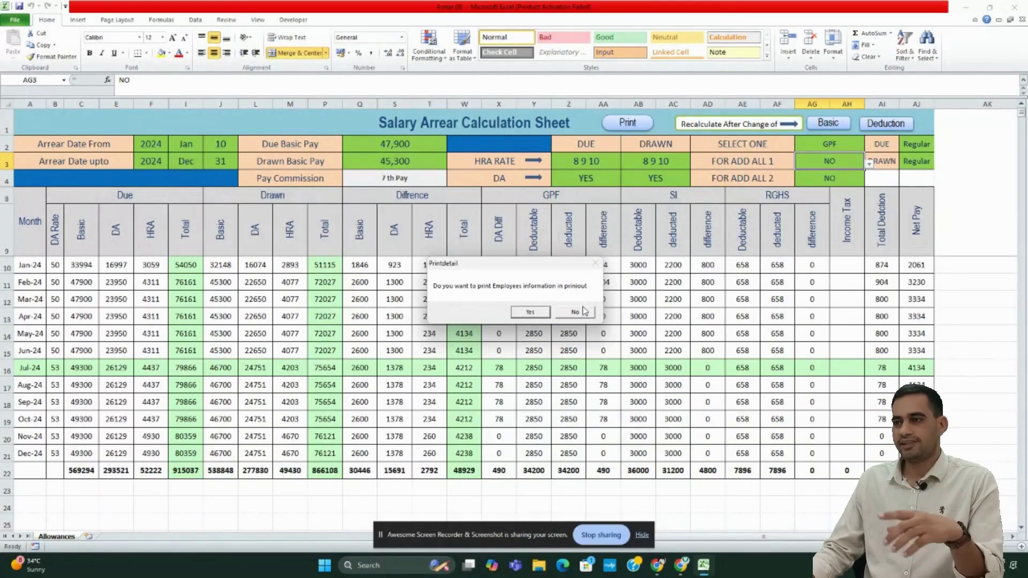
pyautogui.click(577, 312)
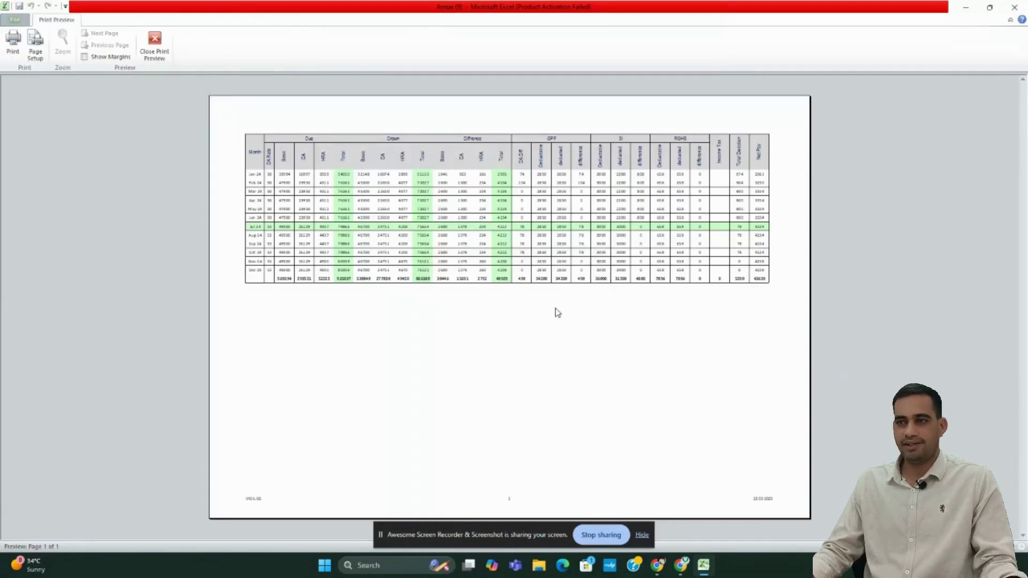
# - Reprint with the employee's name, designation TEACHER, reason PROMOTION and office GOVT SENIOR SECONDARY SCHOOL
pyautogui.click(155, 47)
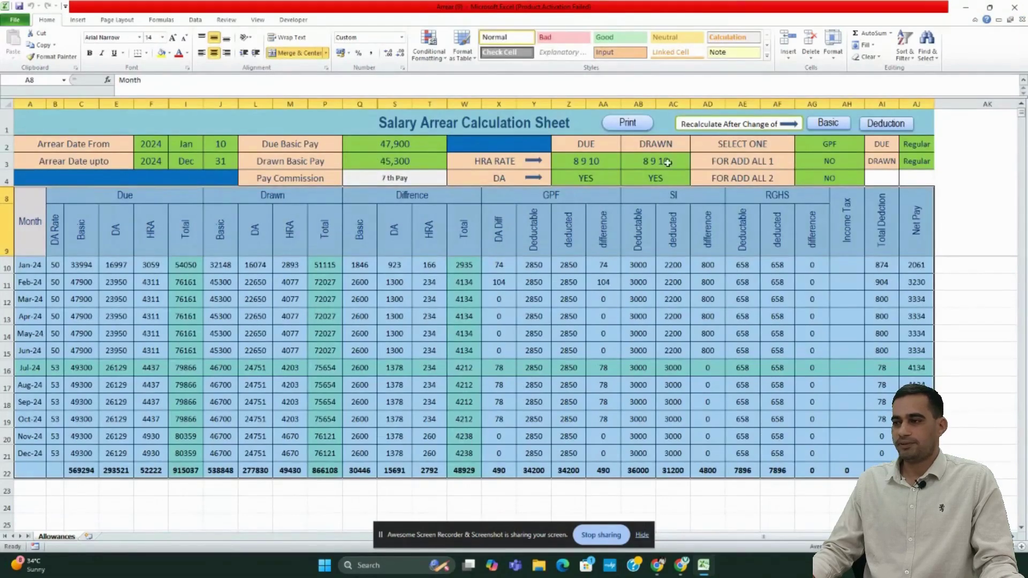
pyautogui.click(637, 124)
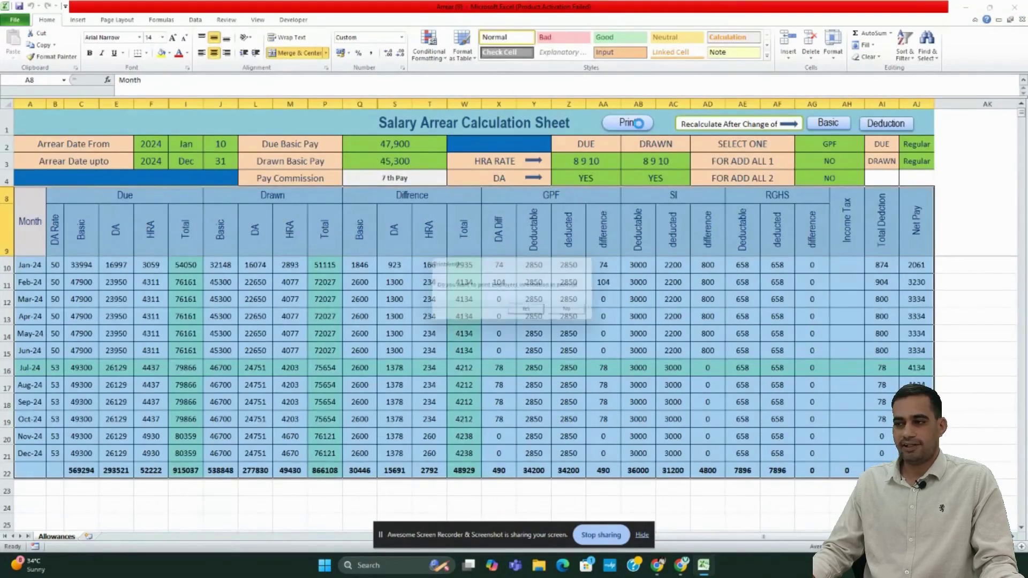
pyautogui.click(533, 313)
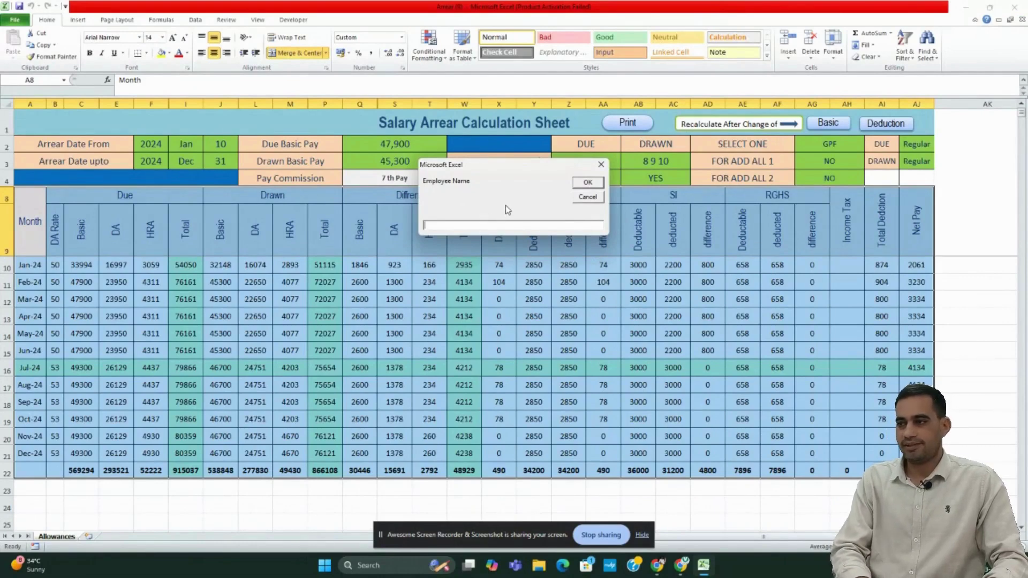
pyautogui.press('Return')
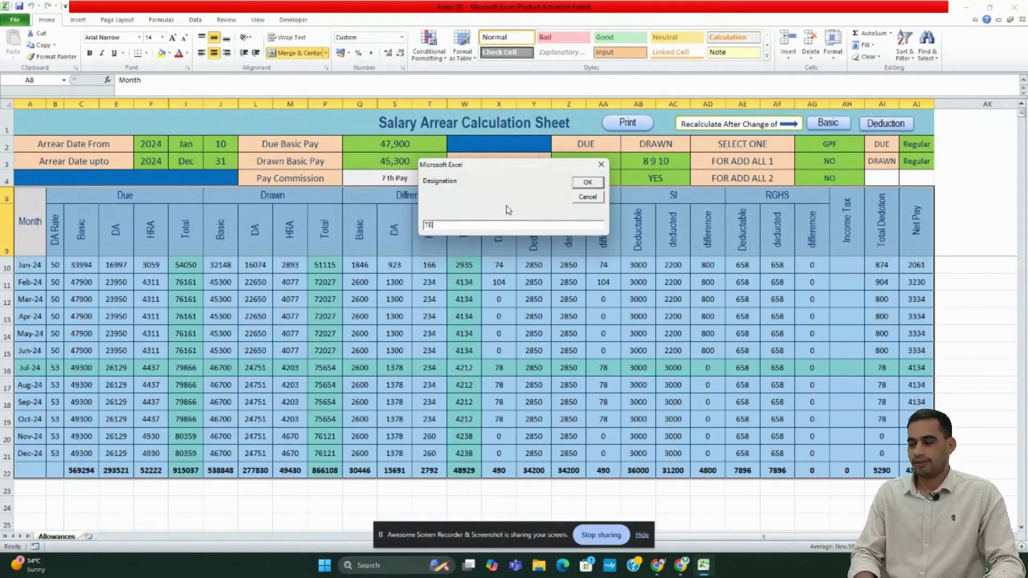
pyautogui.press('Return')
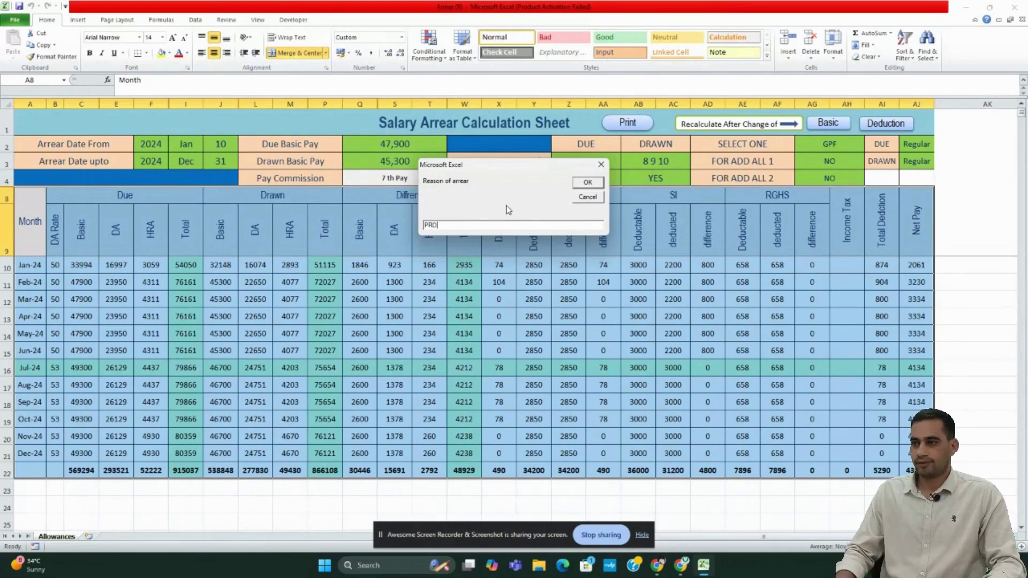
pyautogui.write('PROMOTION')
pyautogui.press('Return')
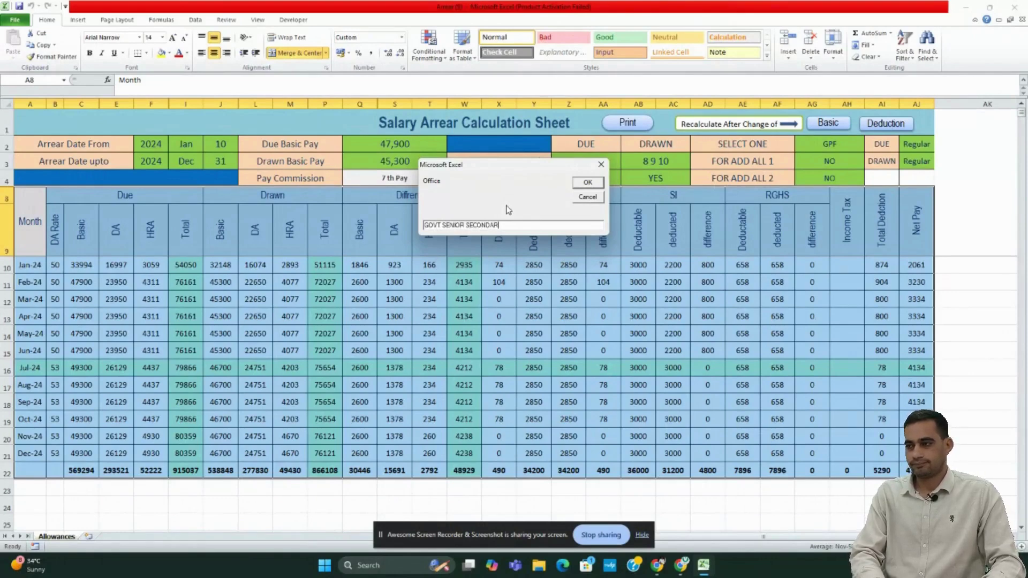
pyautogui.write('OL')
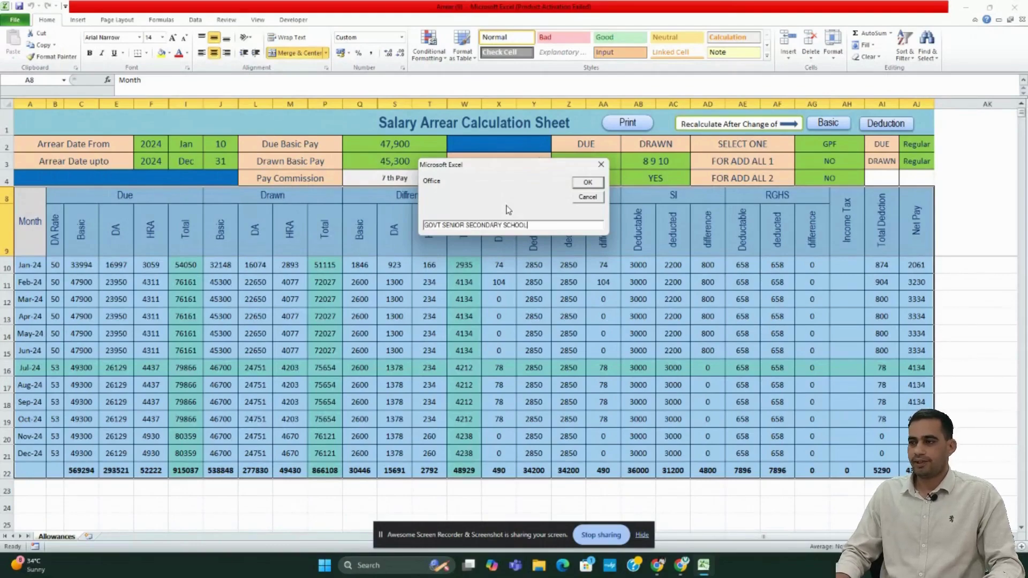
pyautogui.press('Return')
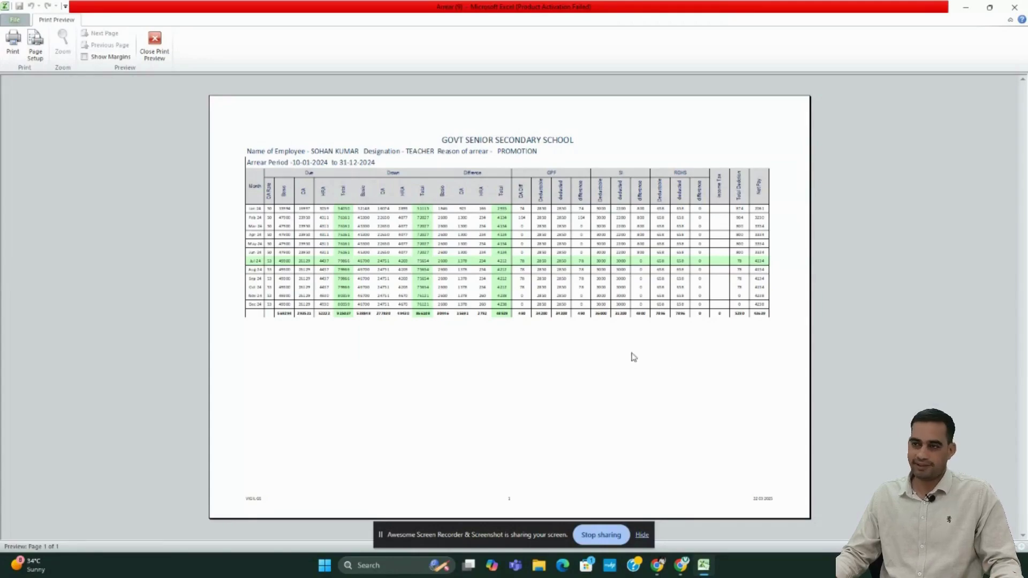
pyautogui.click(163, 45)
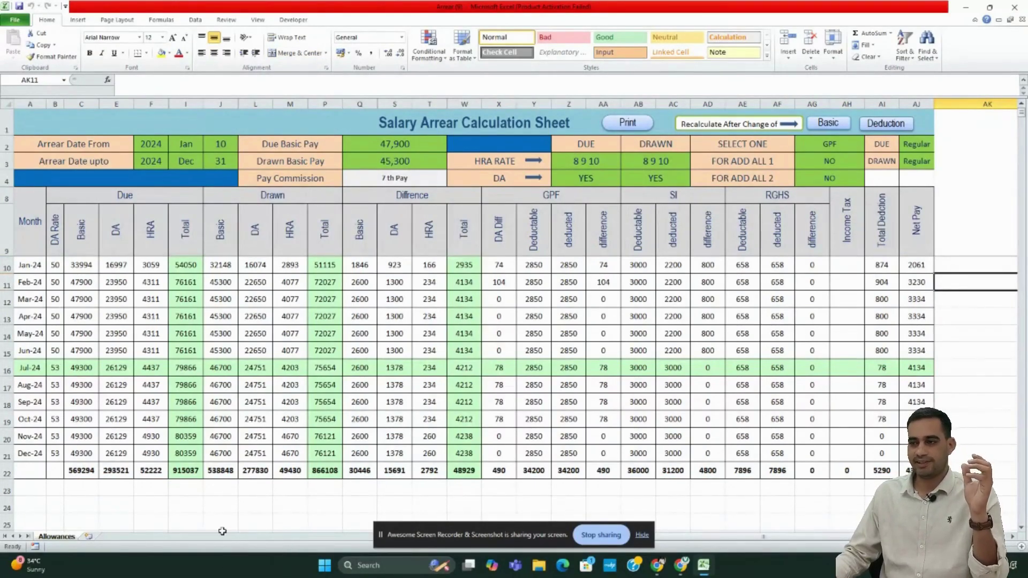
# - Inspect the Drawn DA, DA difference, Drawn total and Basic difference cells
pyautogui.click(264, 303)
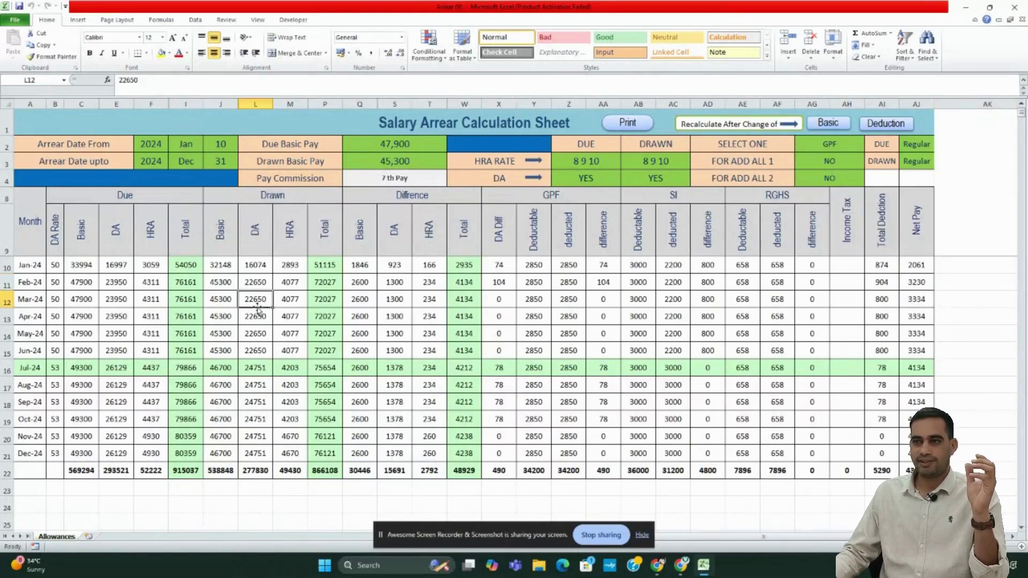
pyautogui.click(495, 316)
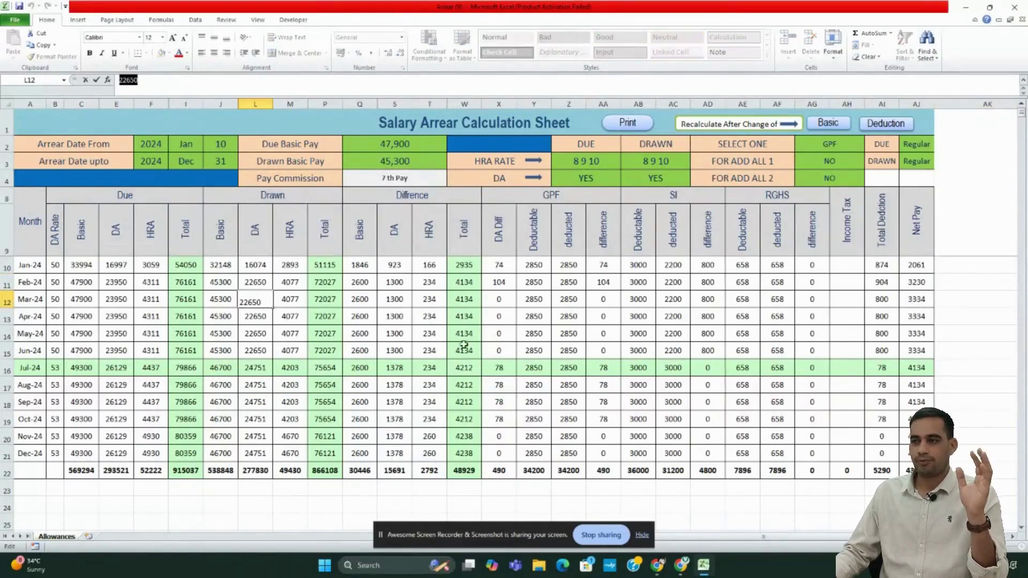
pyautogui.click(321, 283)
pyautogui.doubleClick(128, 79)
pyautogui.click(372, 316)
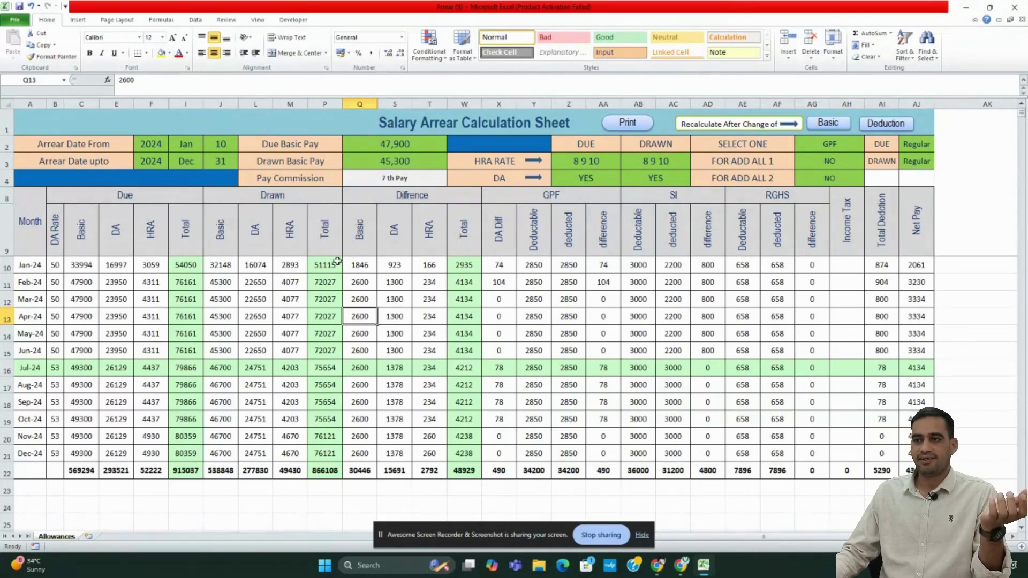
# - Set the arrear end day to 25, due basic pay 50,000 and drawn basic pay 30,000
pyautogui.click(217, 161)
pyautogui.click(243, 164)
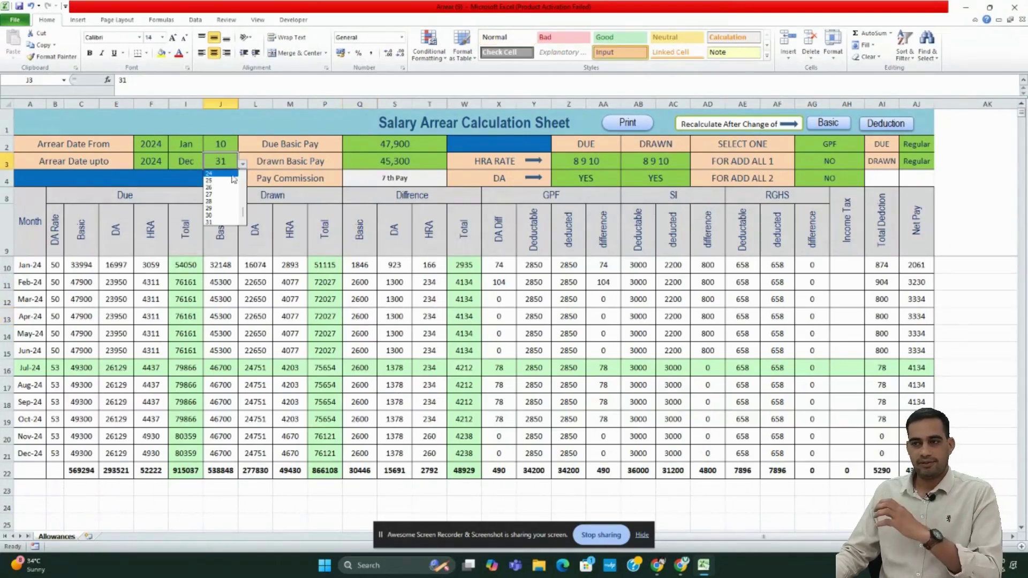
pyautogui.click(220, 181)
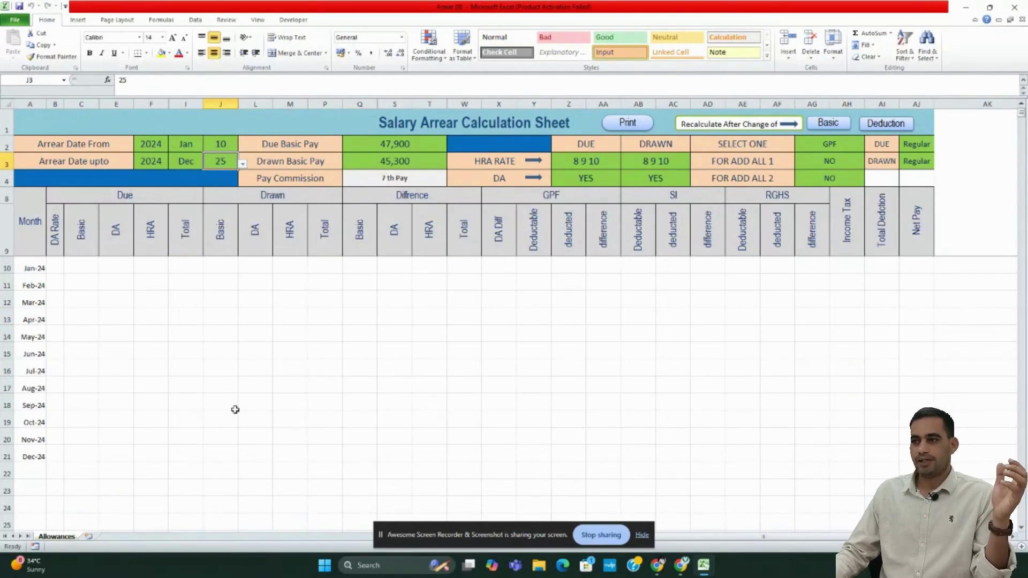
pyautogui.doubleClick(384, 144)
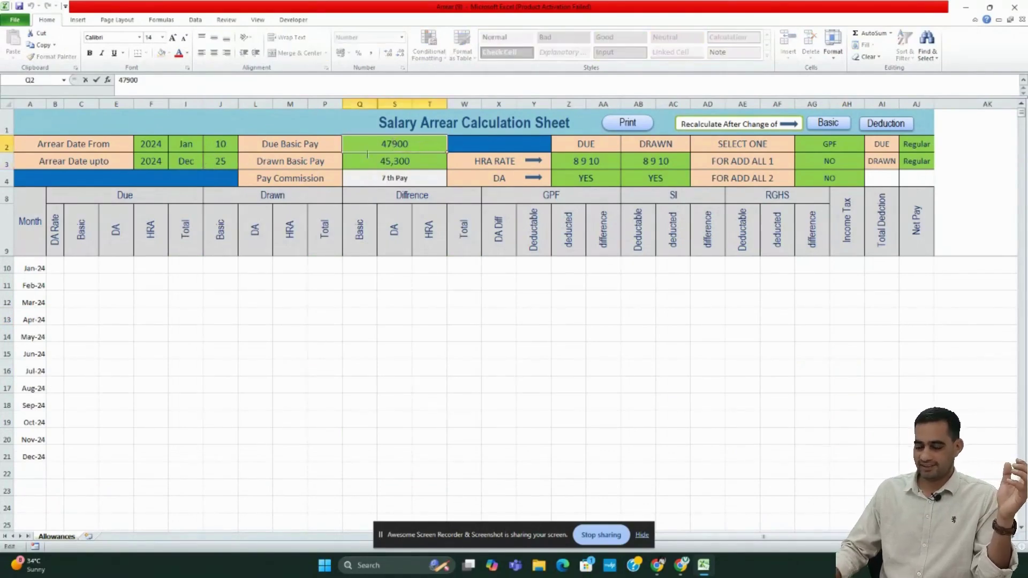
pyautogui.doubleClick(382, 144)
pyautogui.write('50')
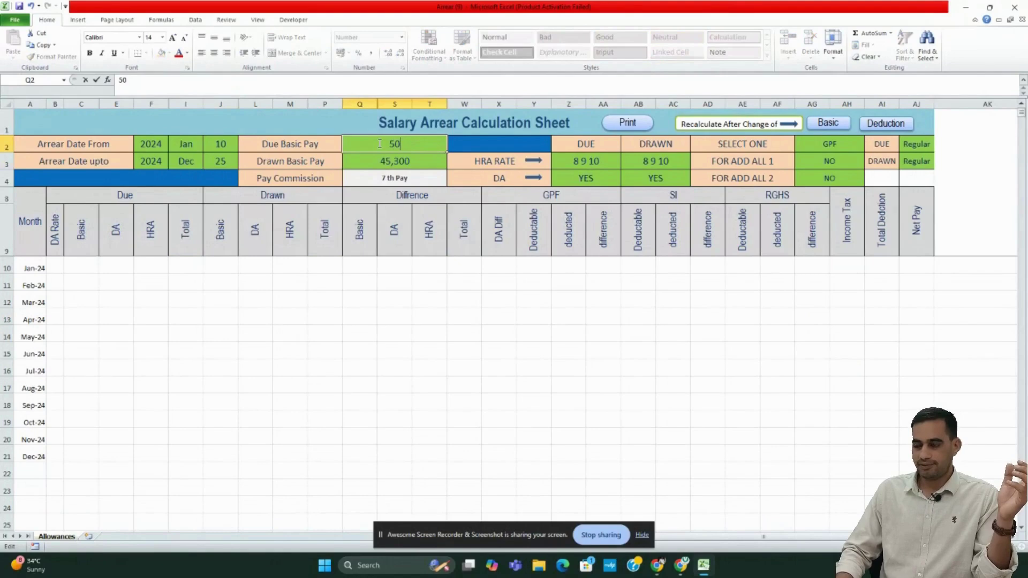
pyautogui.write(',00000')
pyautogui.press('Return')
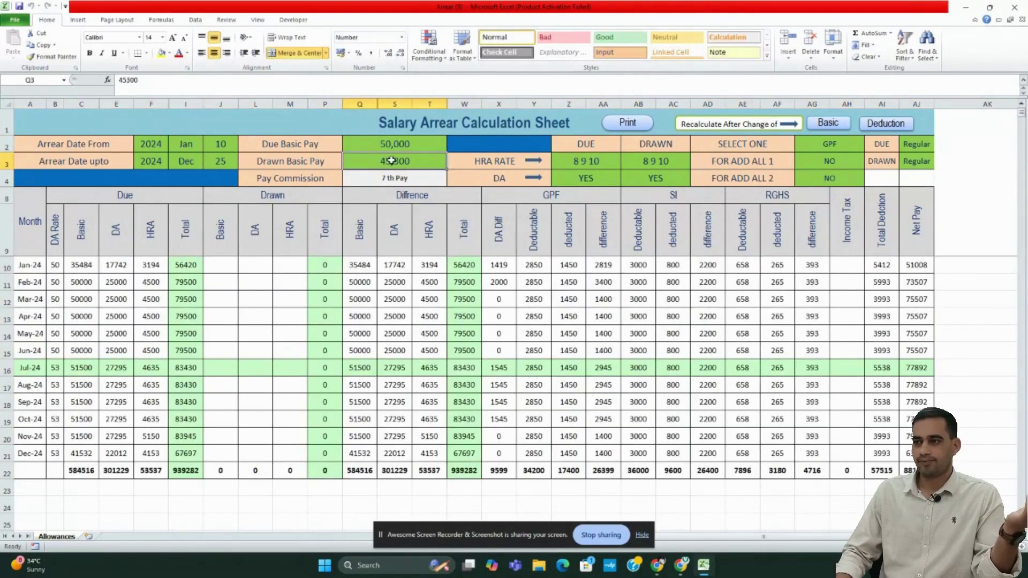
pyautogui.write('30000')
pyautogui.press('Return')
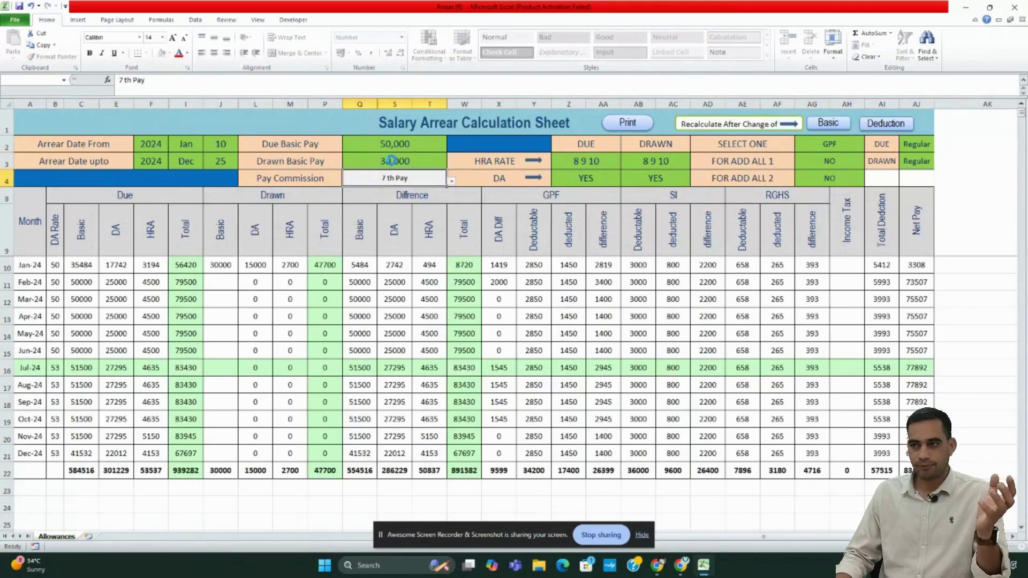